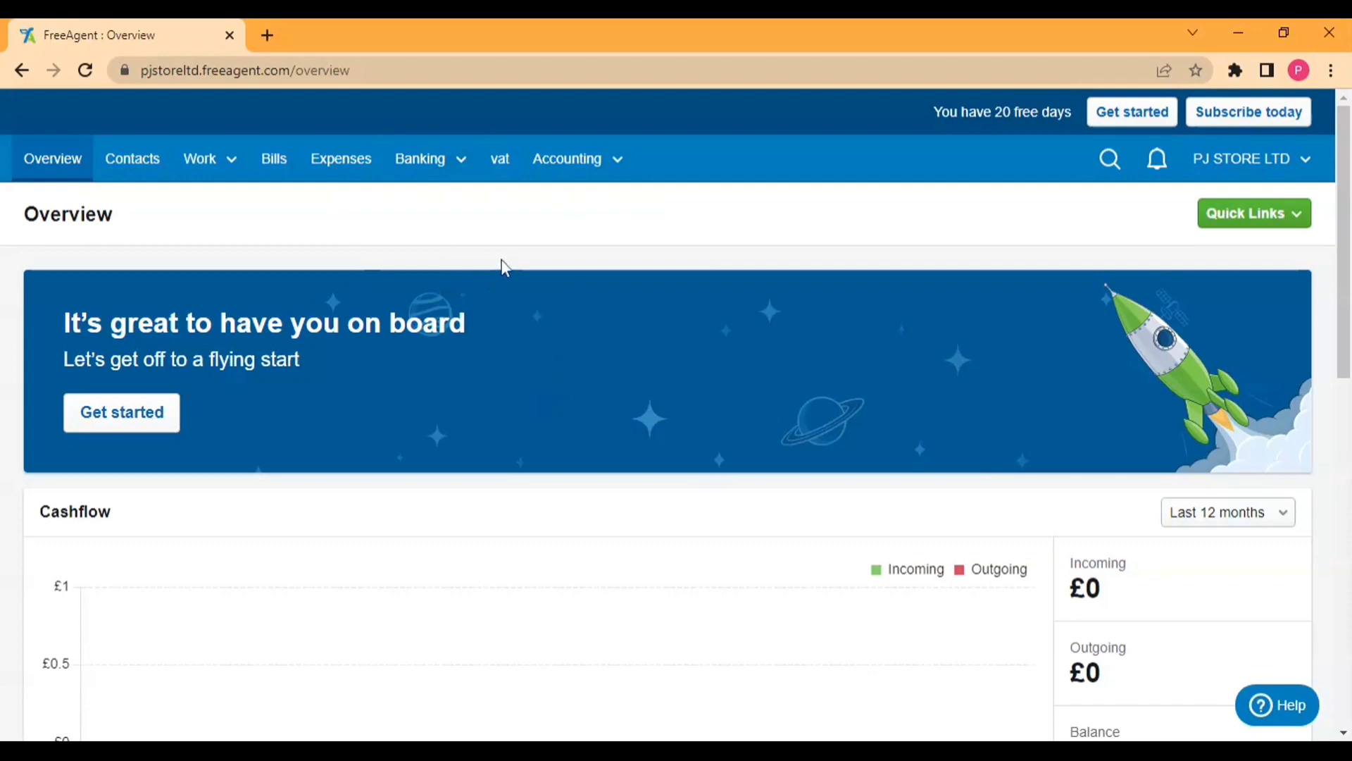
Step: Open the accounting journal entries and start a new set of journal entries
{"action": "left_click", "coordinate": [616, 161]}
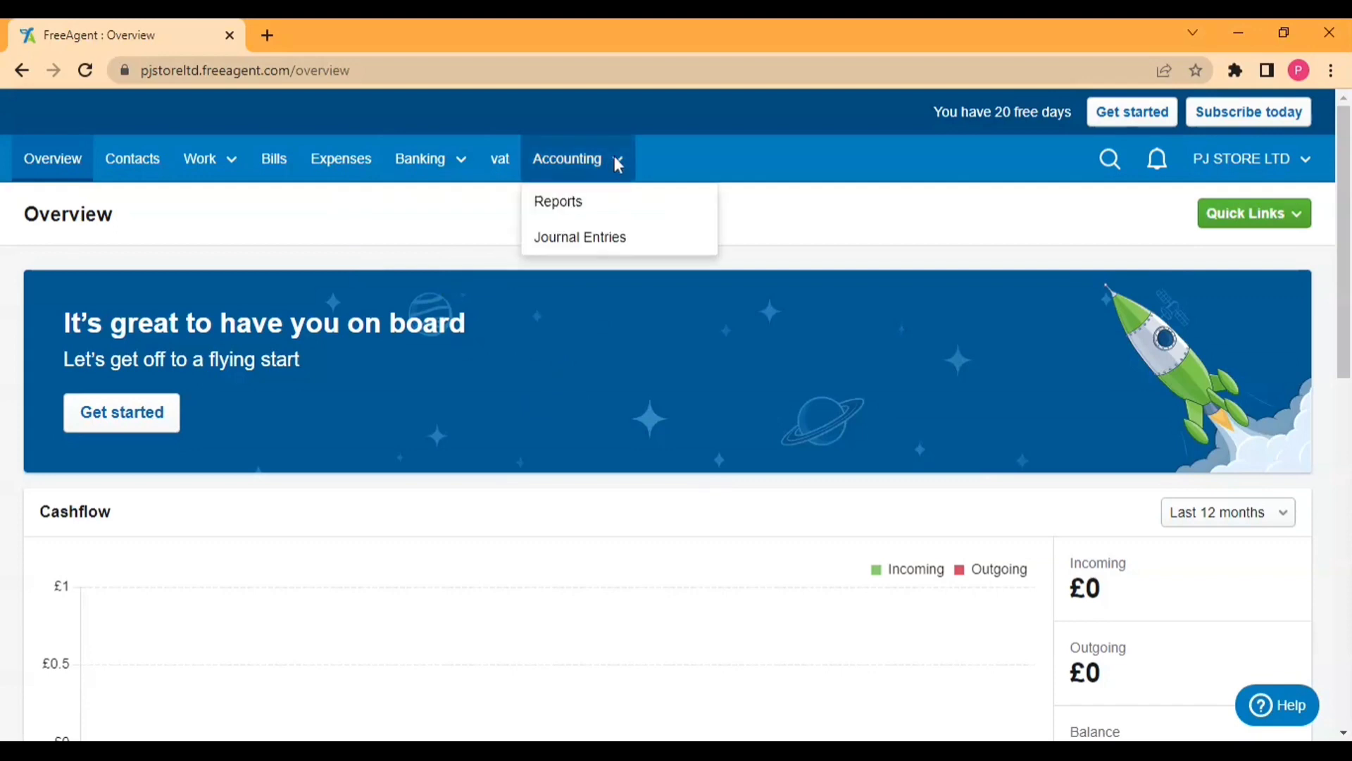
{"action": "left_click", "coordinate": [638, 247]}
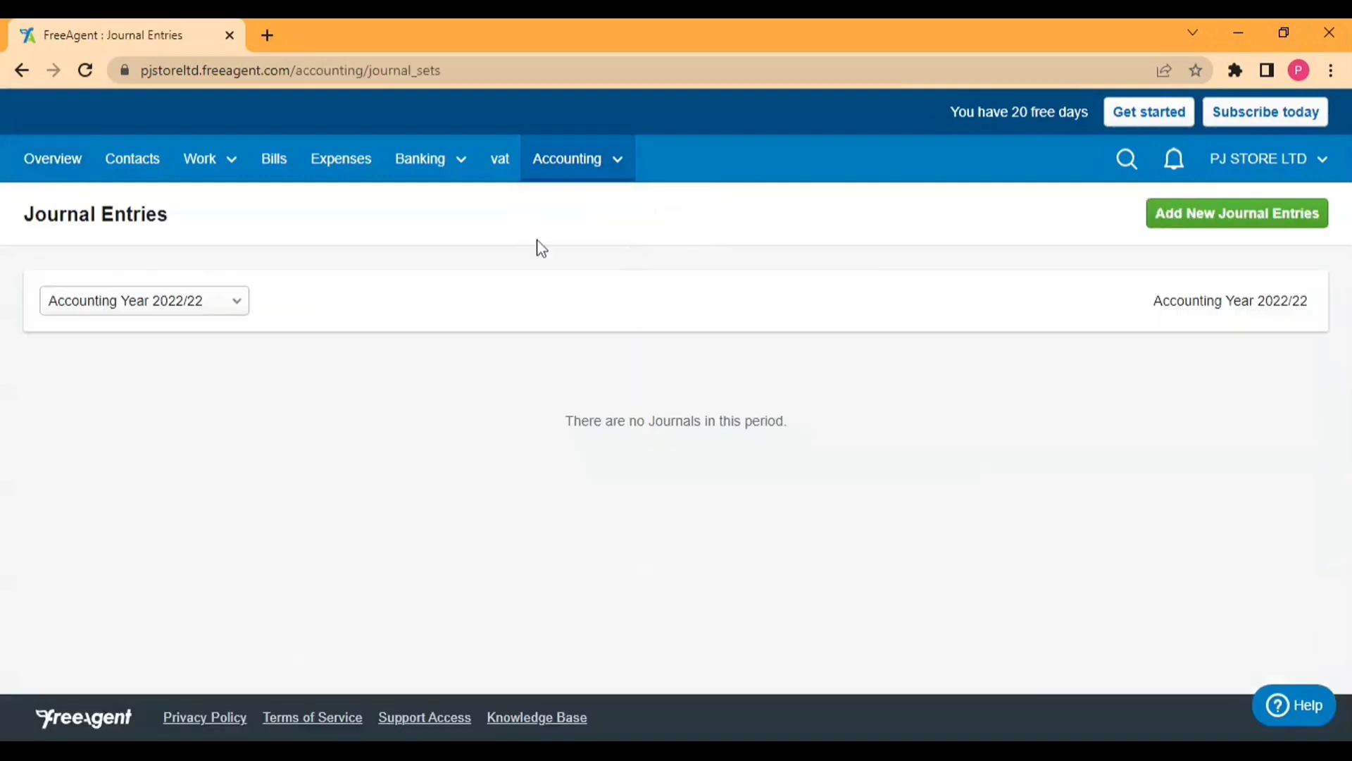
{"action": "left_click", "coordinate": [238, 306]}
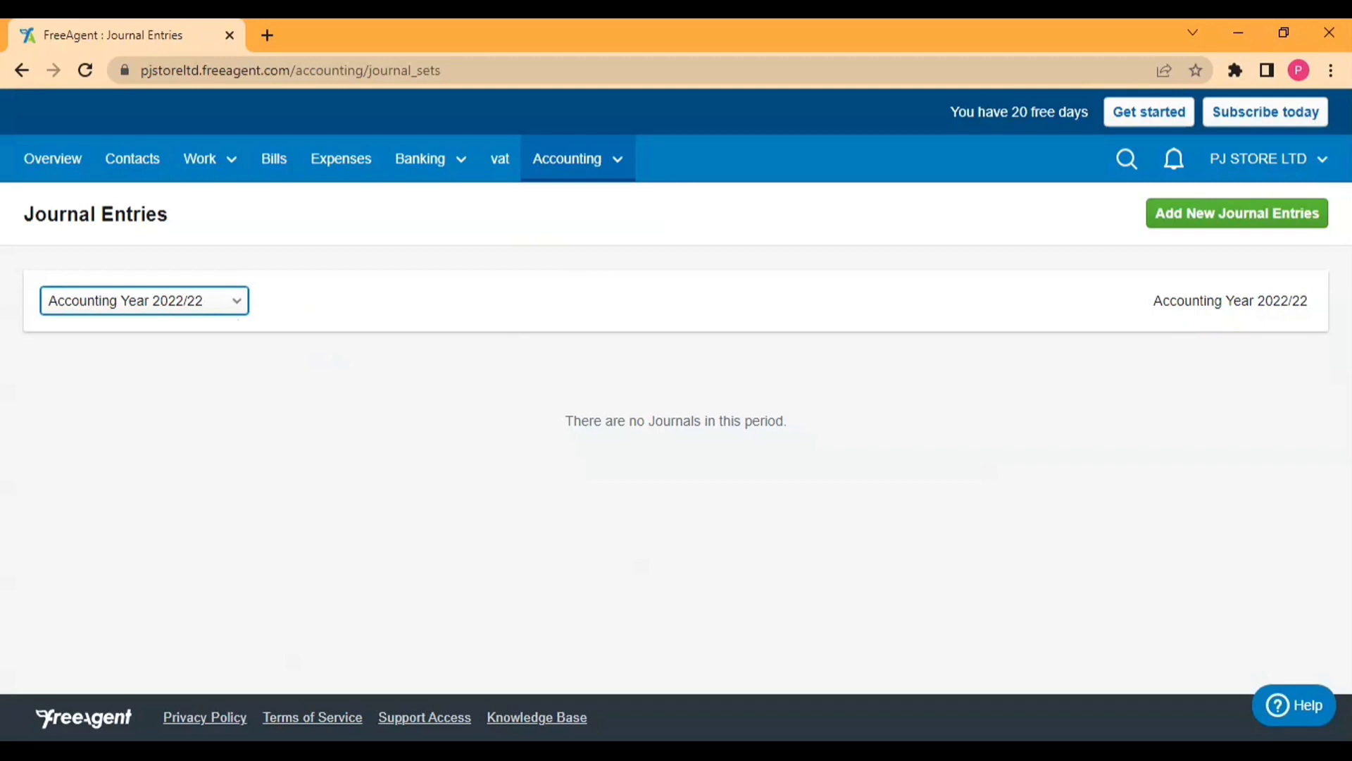
{"action": "left_click", "coordinate": [336, 320]}
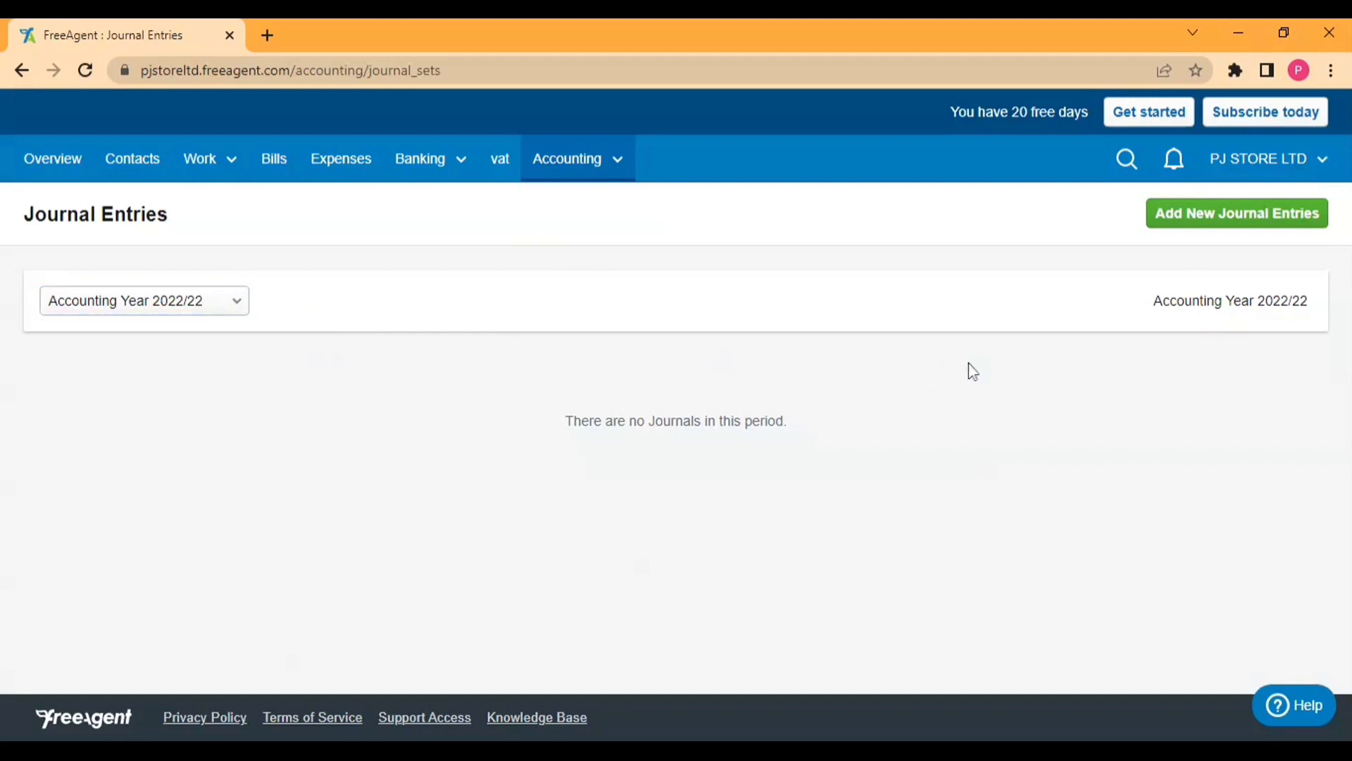
{"action": "left_click", "coordinate": [1206, 227]}
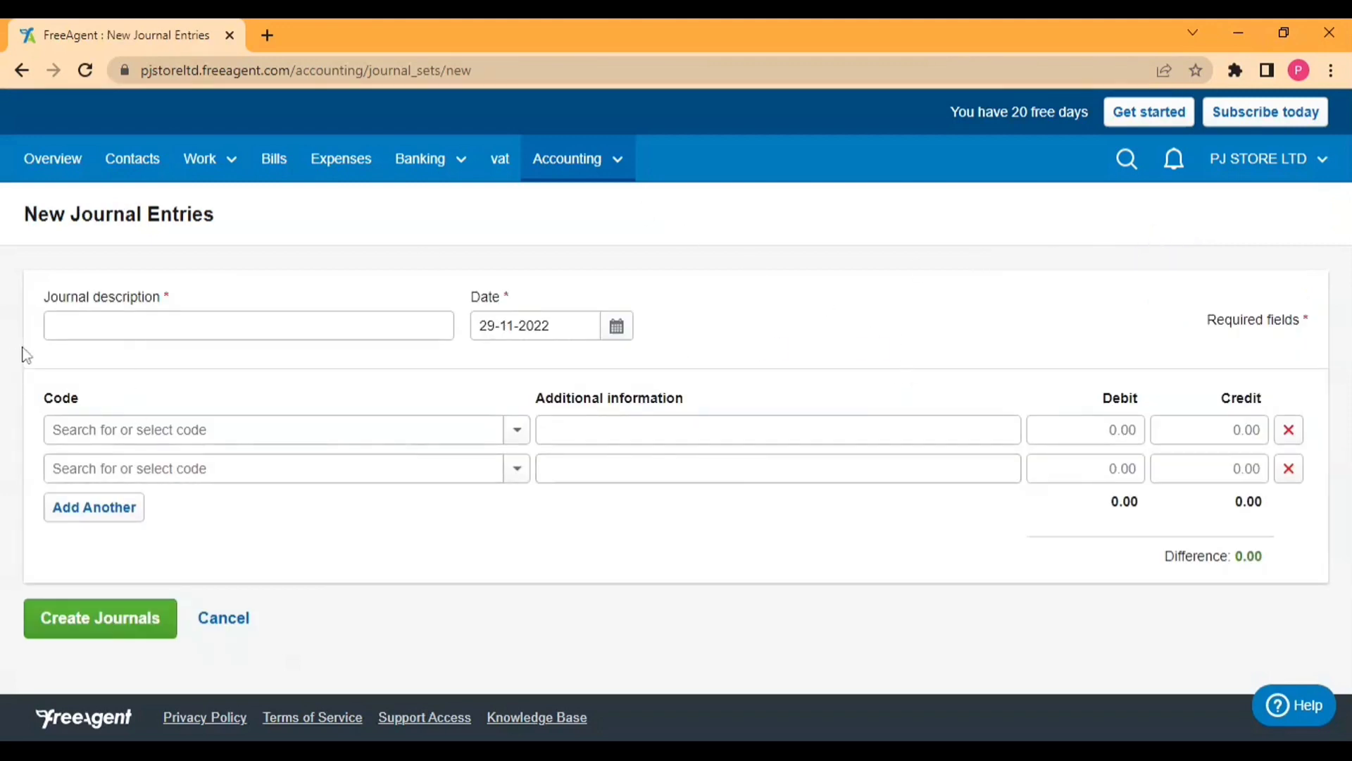
Step: Examine the new journal form's description, date, code, additional information, debit, credit and difference fields
{"action": "left_click", "coordinate": [56, 325]}
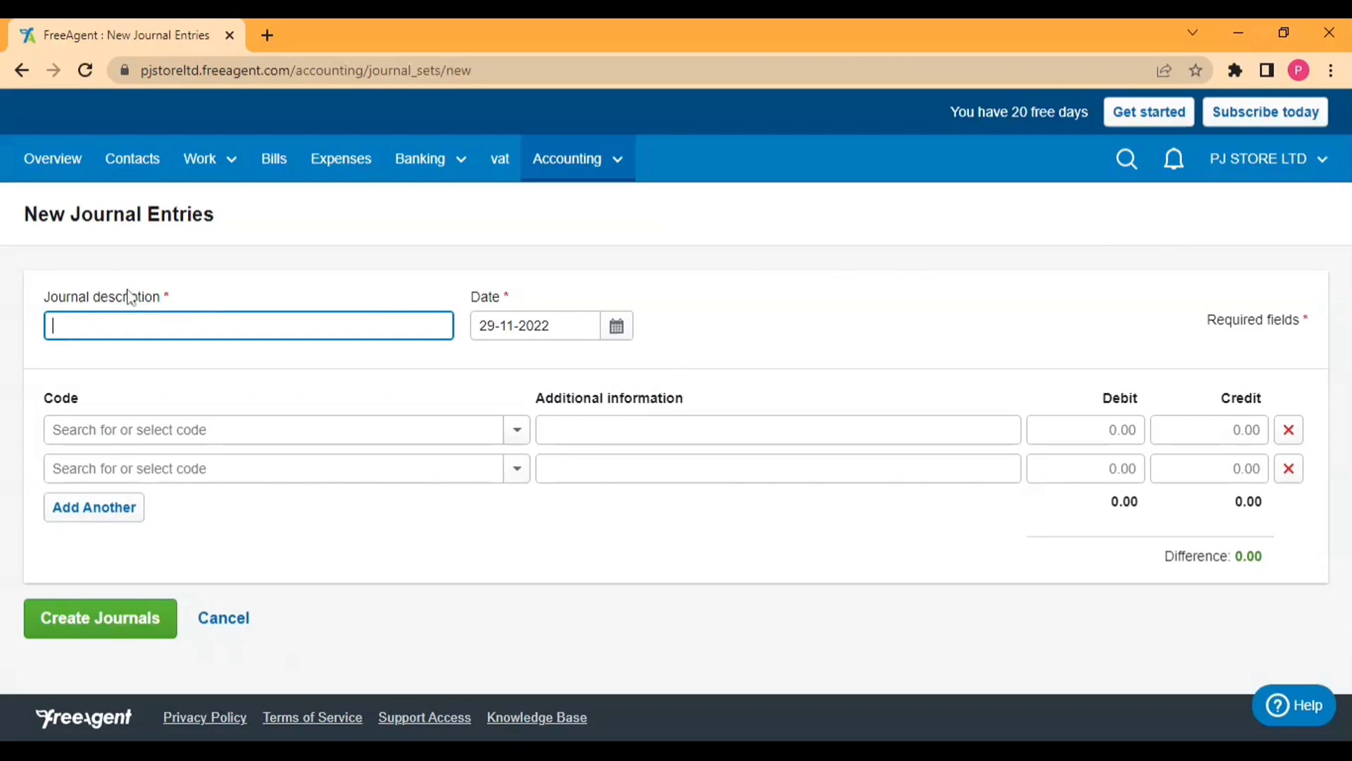
{"action": "left_click", "coordinate": [513, 324]}
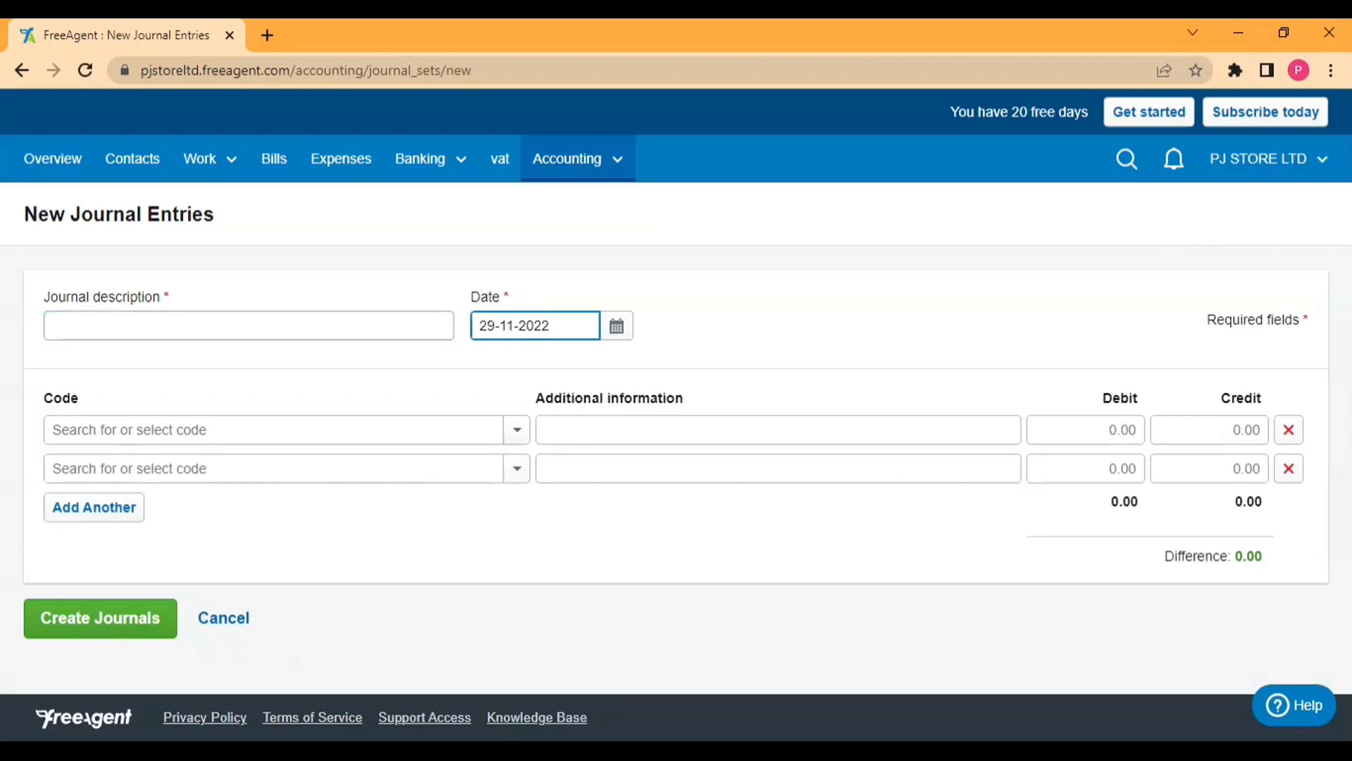
{"action": "key", "text": "Tab"}
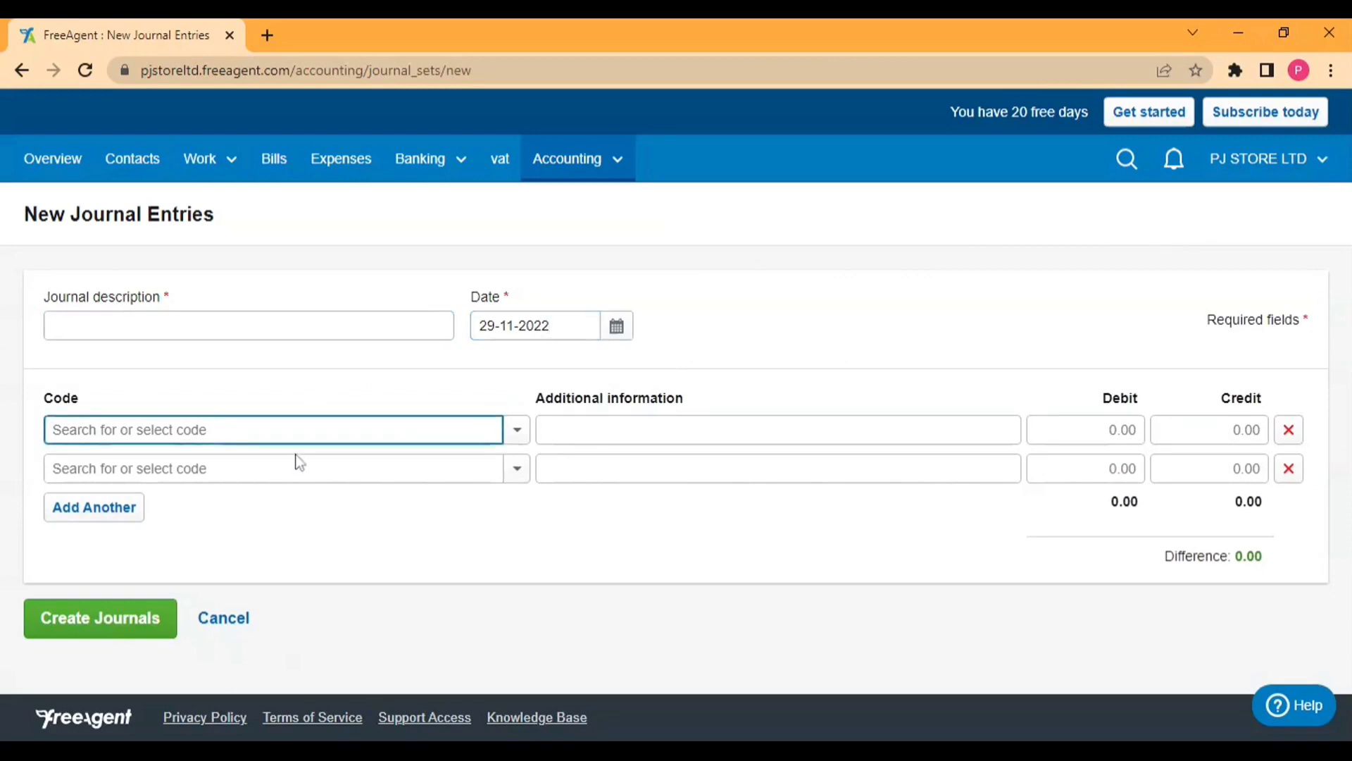
{"action": "key", "text": "Tab"}
{"action": "left_click", "coordinate": [671, 465]}
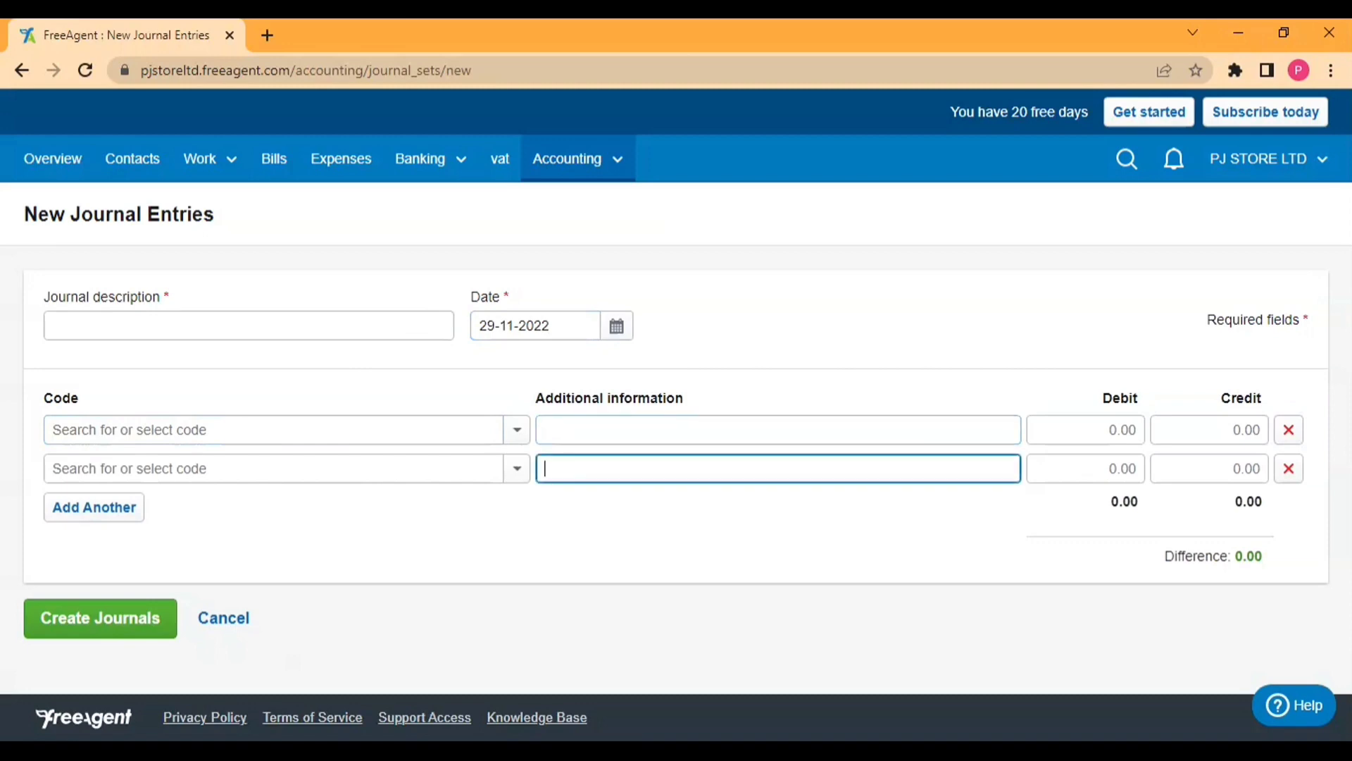
{"action": "left_click", "coordinate": [1085, 430]}
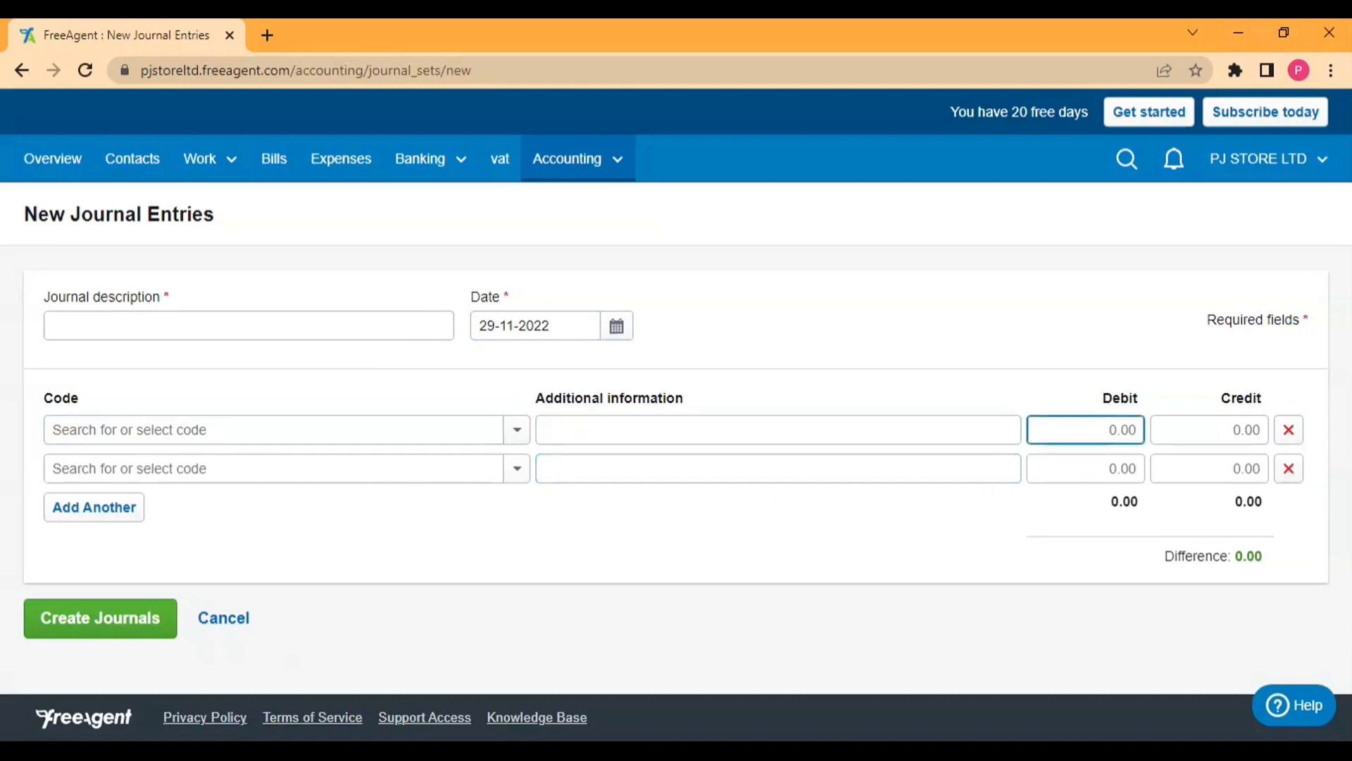
{"action": "left_click", "coordinate": [1223, 471]}
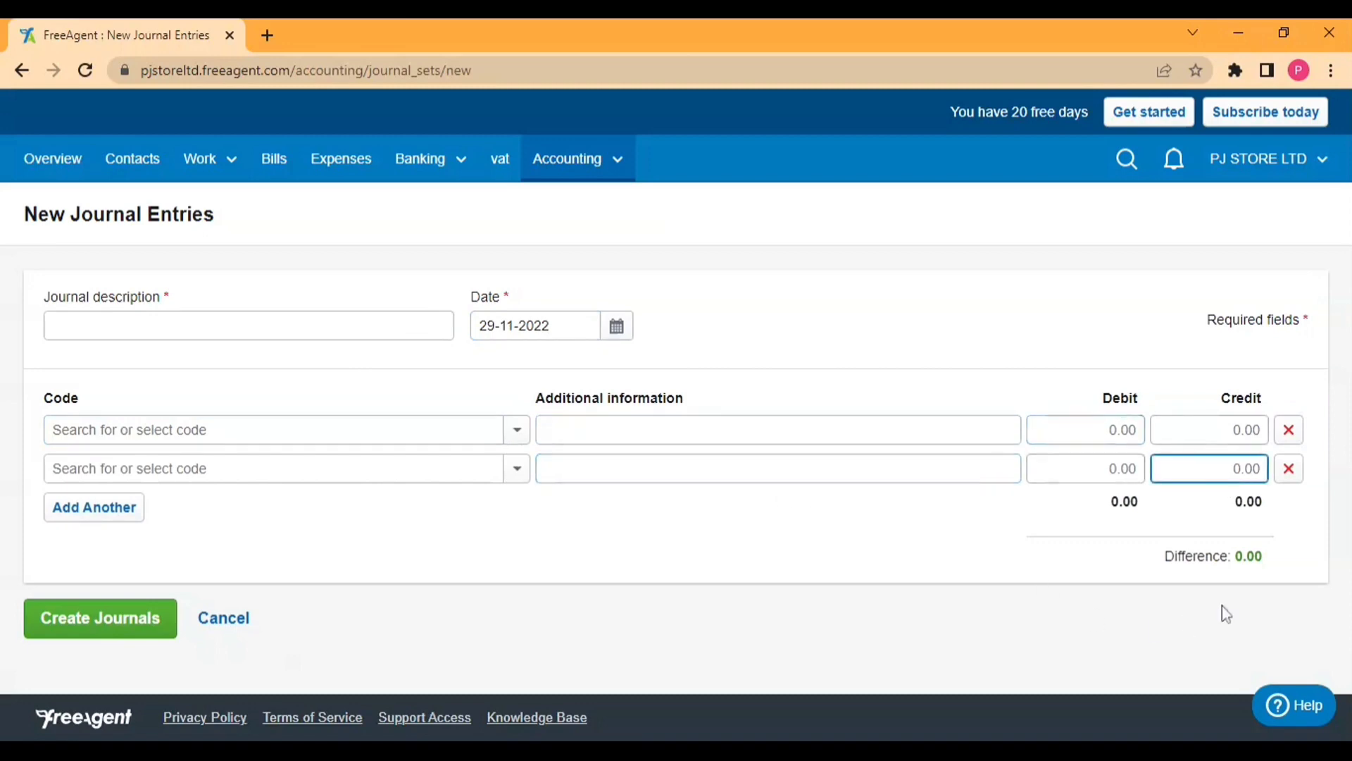
{"action": "left_click_drag", "start_coordinate": [1163, 557], "coordinate": [1265, 559]}
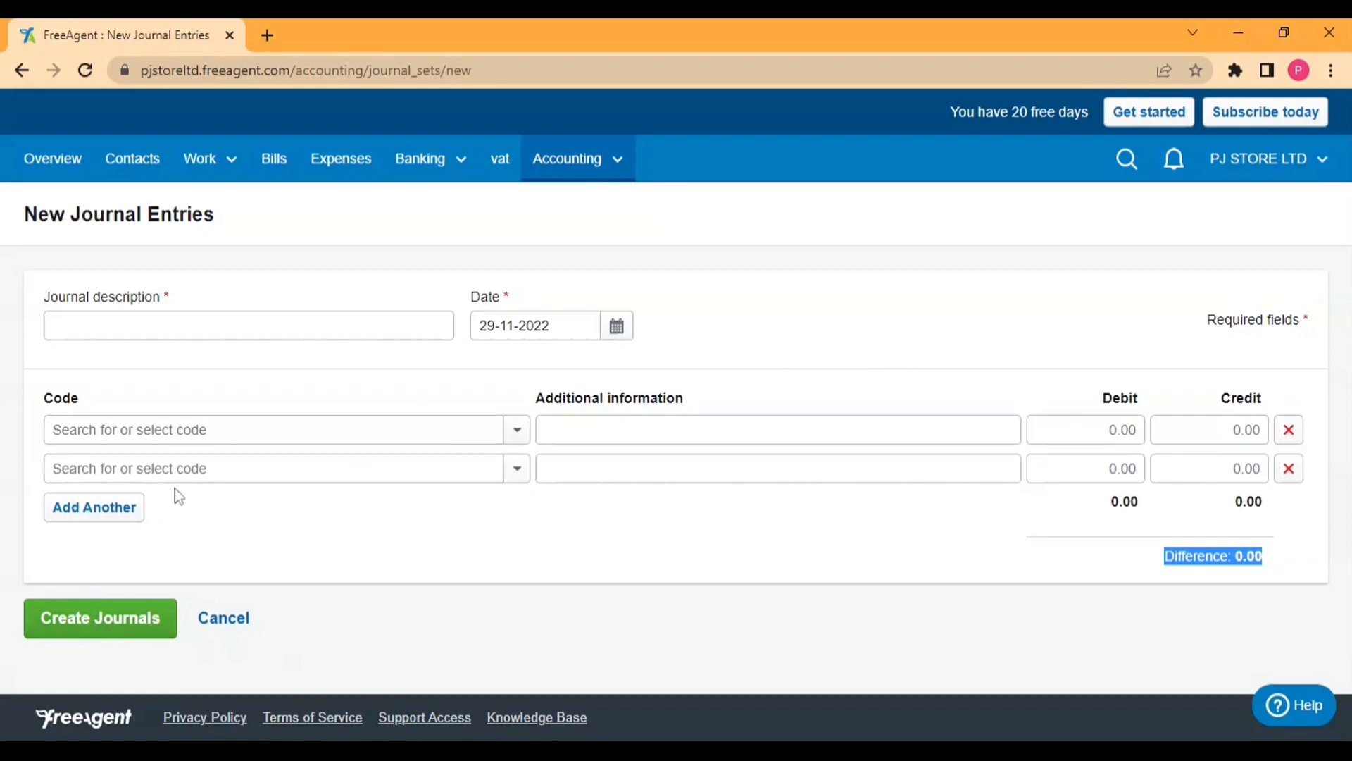
Step: Add two extra lines to the journal and delete them again
{"action": "left_click", "coordinate": [120, 516]}
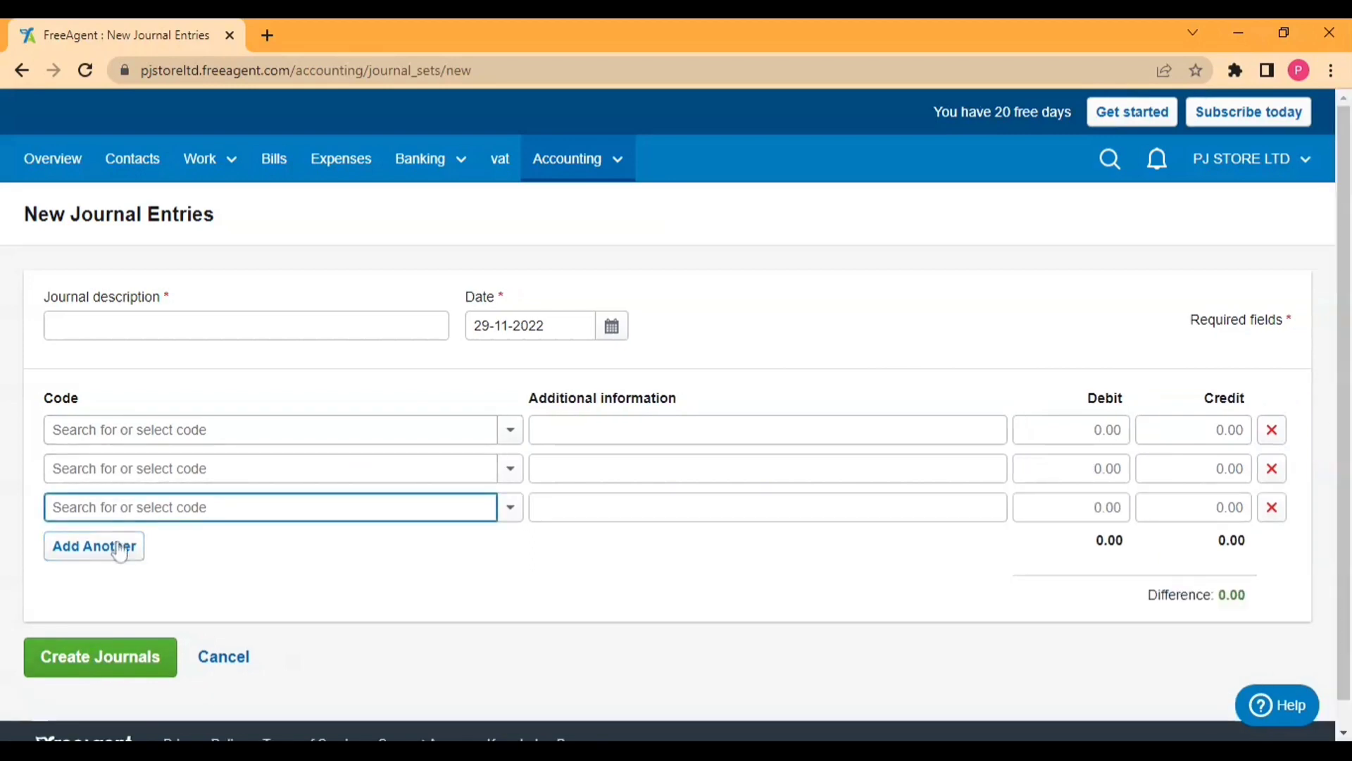
{"action": "left_click", "coordinate": [121, 547]}
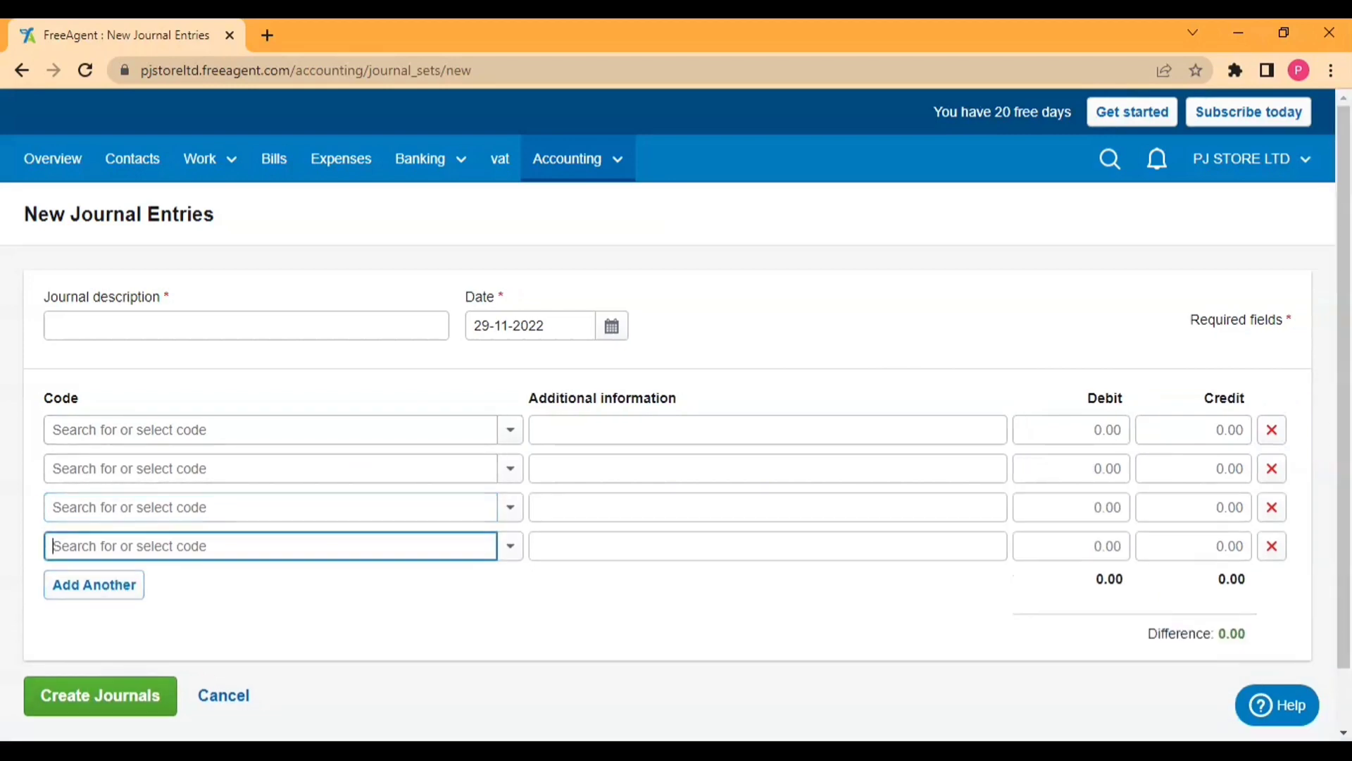
{"action": "left_click", "coordinate": [1272, 553]}
{"action": "left_click", "coordinate": [1272, 511]}
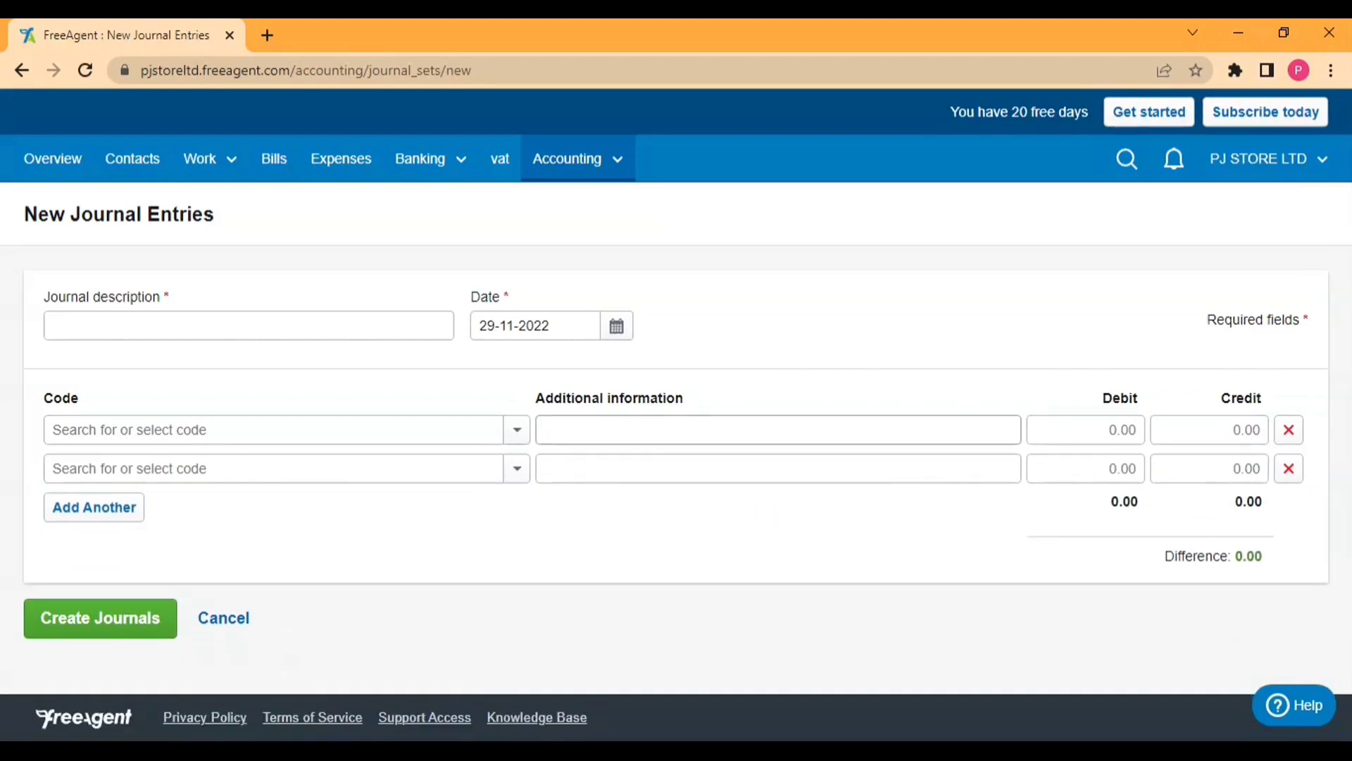
Step: Enter ACCRUALS as the journal description
{"action": "left_click", "coordinate": [516, 438]}
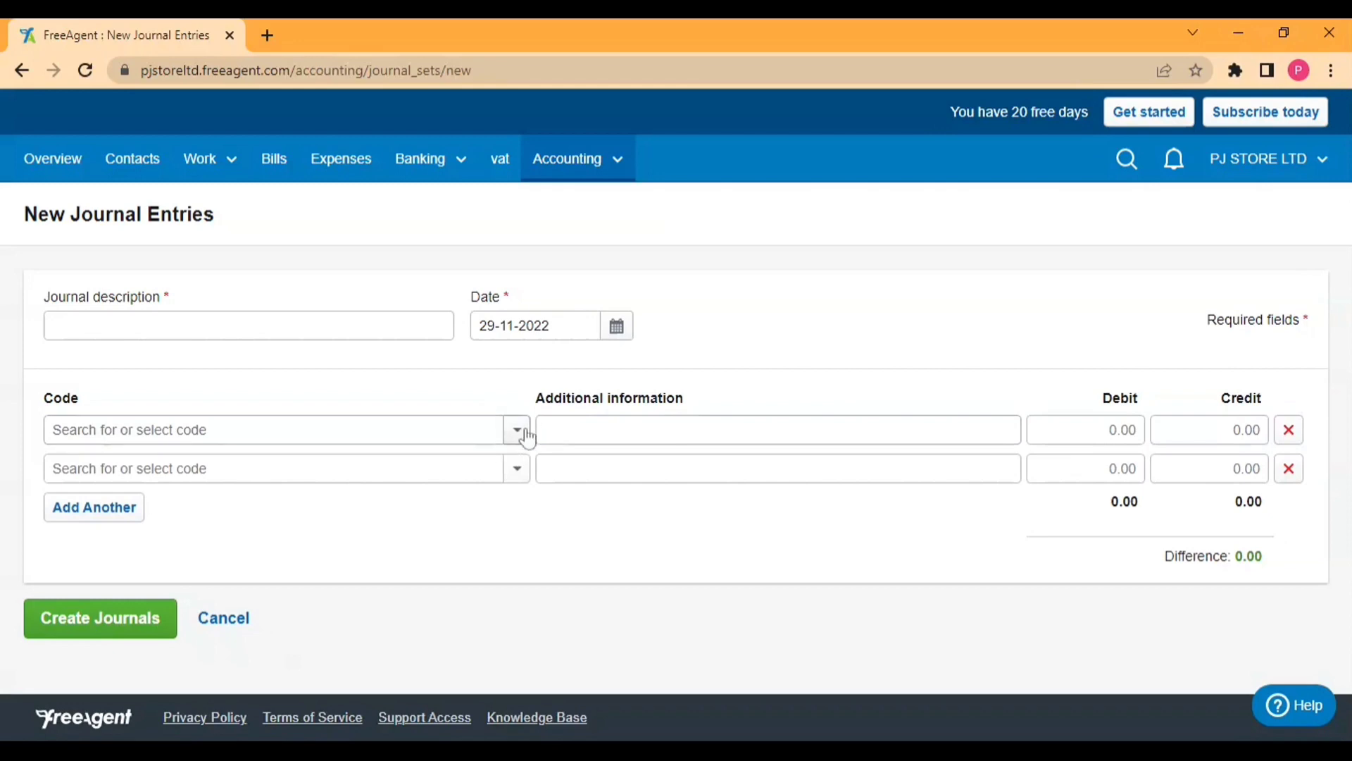
{"action": "left_click", "coordinate": [373, 328]}
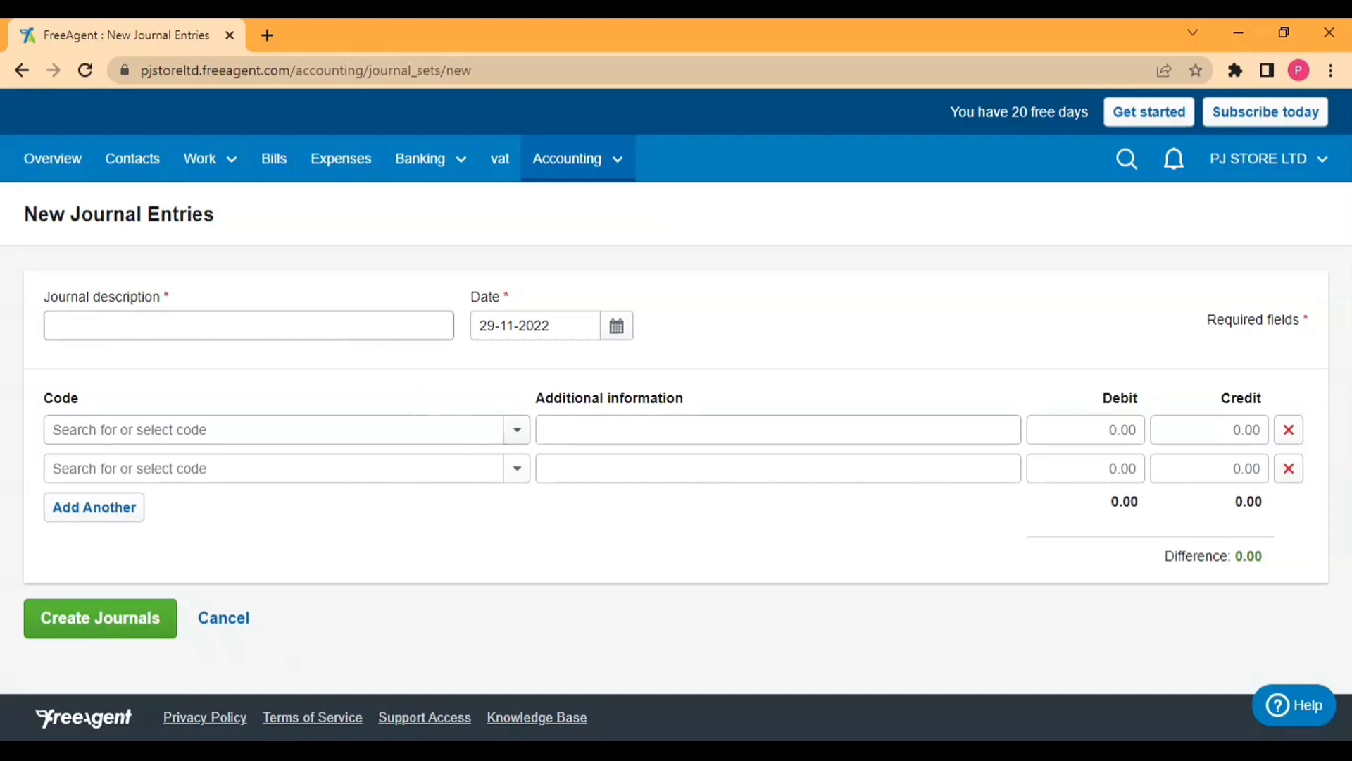
{"action": "type", "text": "A"}
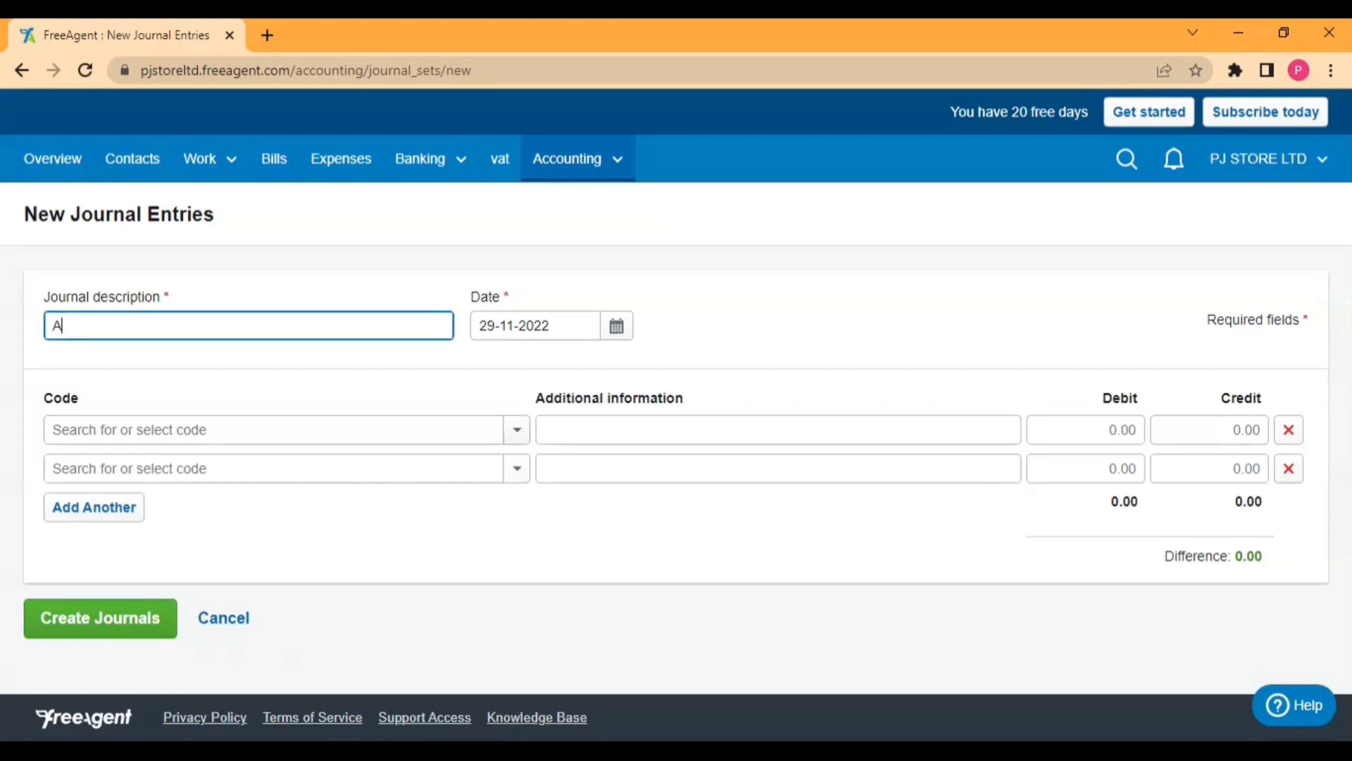
{"action": "type", "text": "CCRUALS"}
Step: Fill in the first journal line with code 200 - Audit Fees, additional information AUDIT FEES and a debit of 500
{"action": "left_click", "coordinate": [517, 430]}
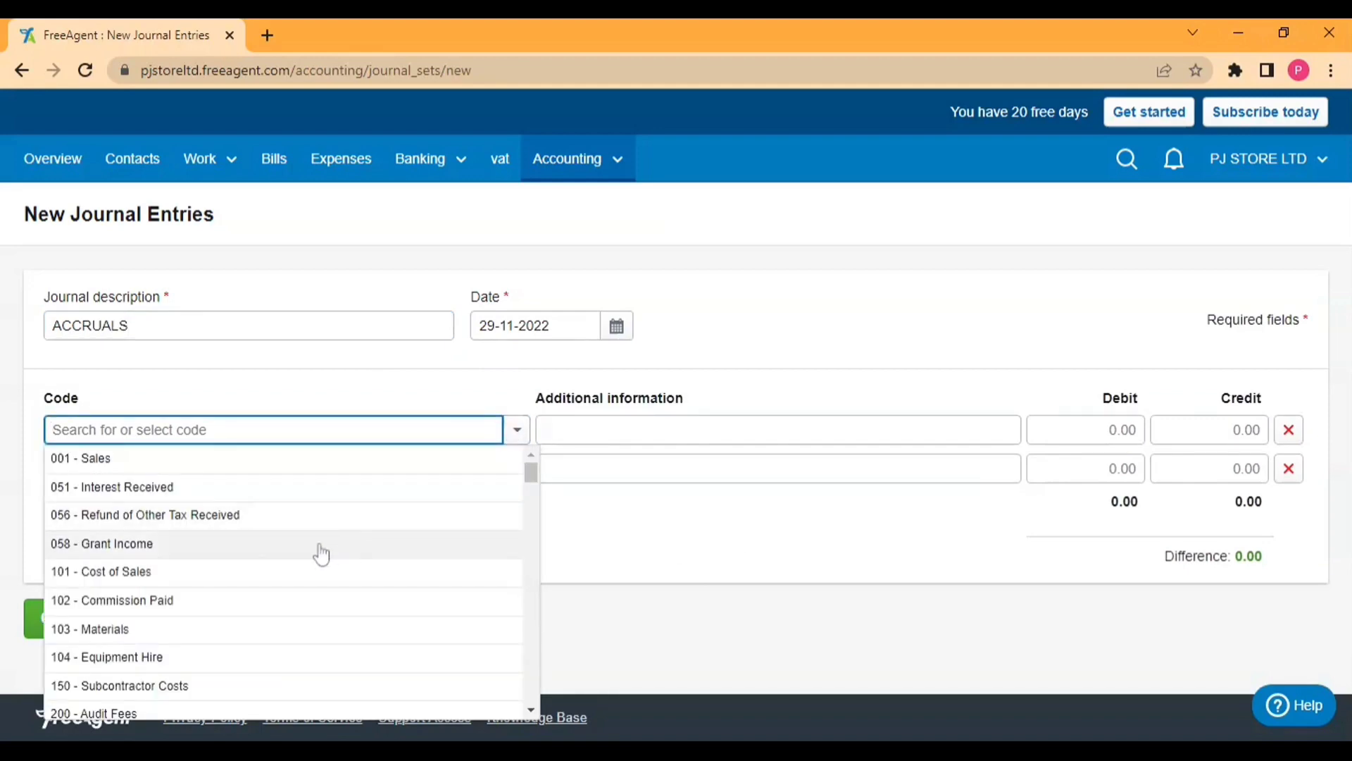
{"action": "scroll", "coordinate": [317, 573], "scroll_direction": "down", "scroll_amount": 2}
{"action": "scroll", "coordinate": [317, 594], "scroll_direction": "down", "scroll_amount": 2}
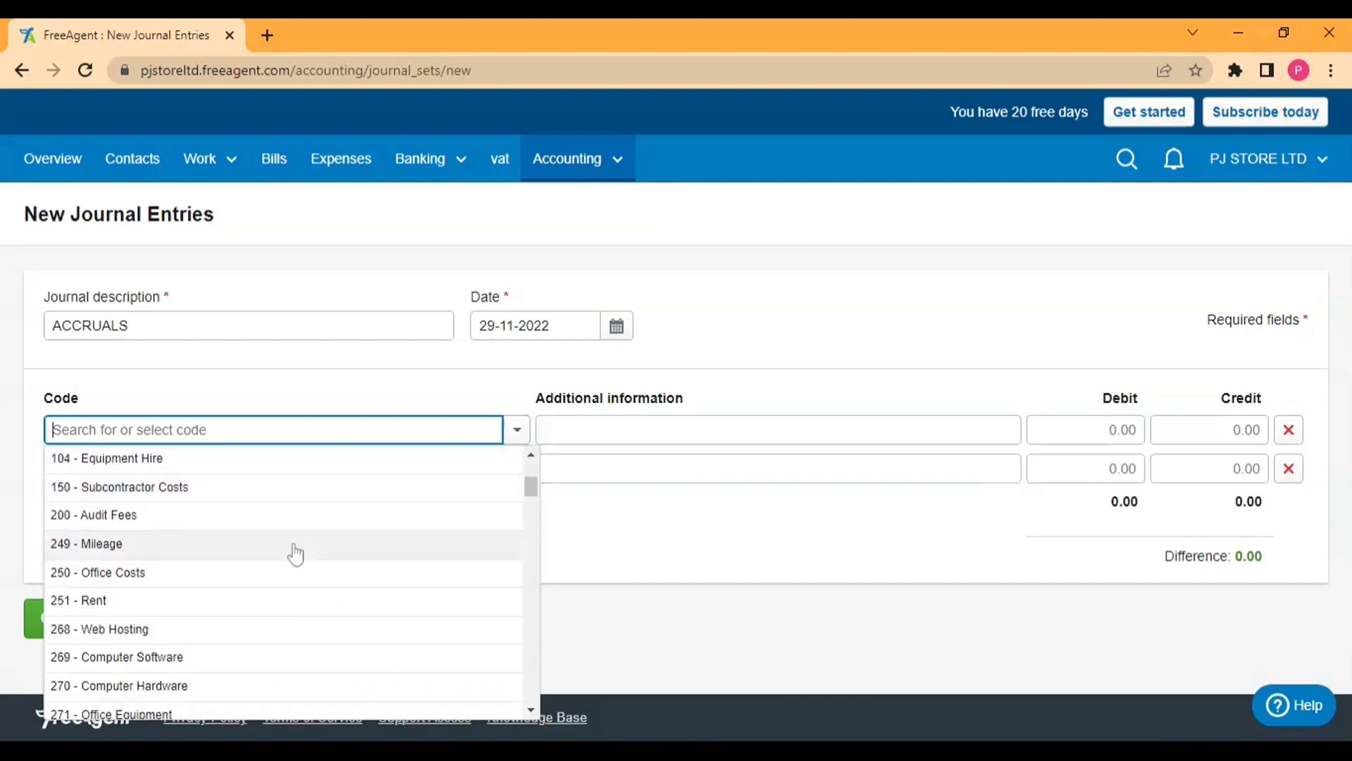
{"action": "left_click", "coordinate": [265, 519]}
{"action": "key", "text": "Tab"}
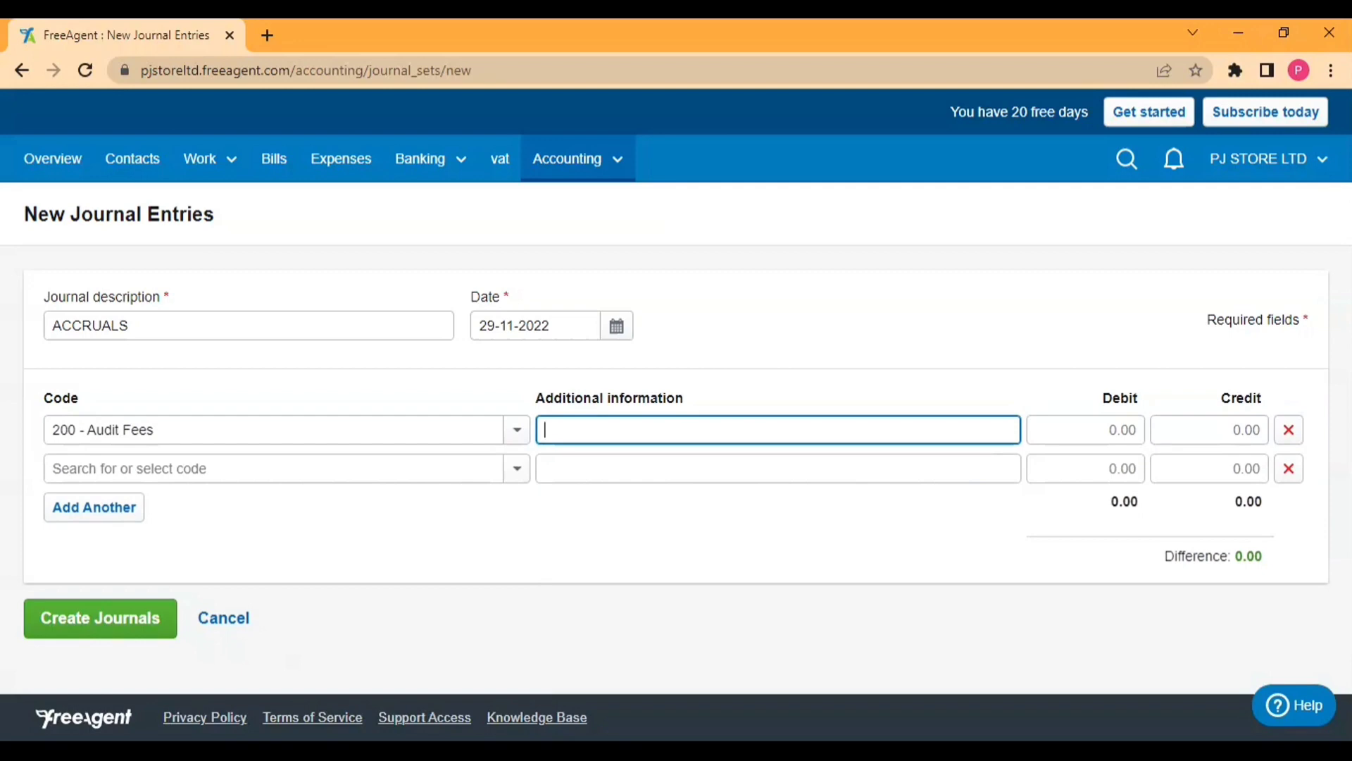
{"action": "type", "text": "AUDIT FEES"}
{"action": "key", "text": "Tab"}
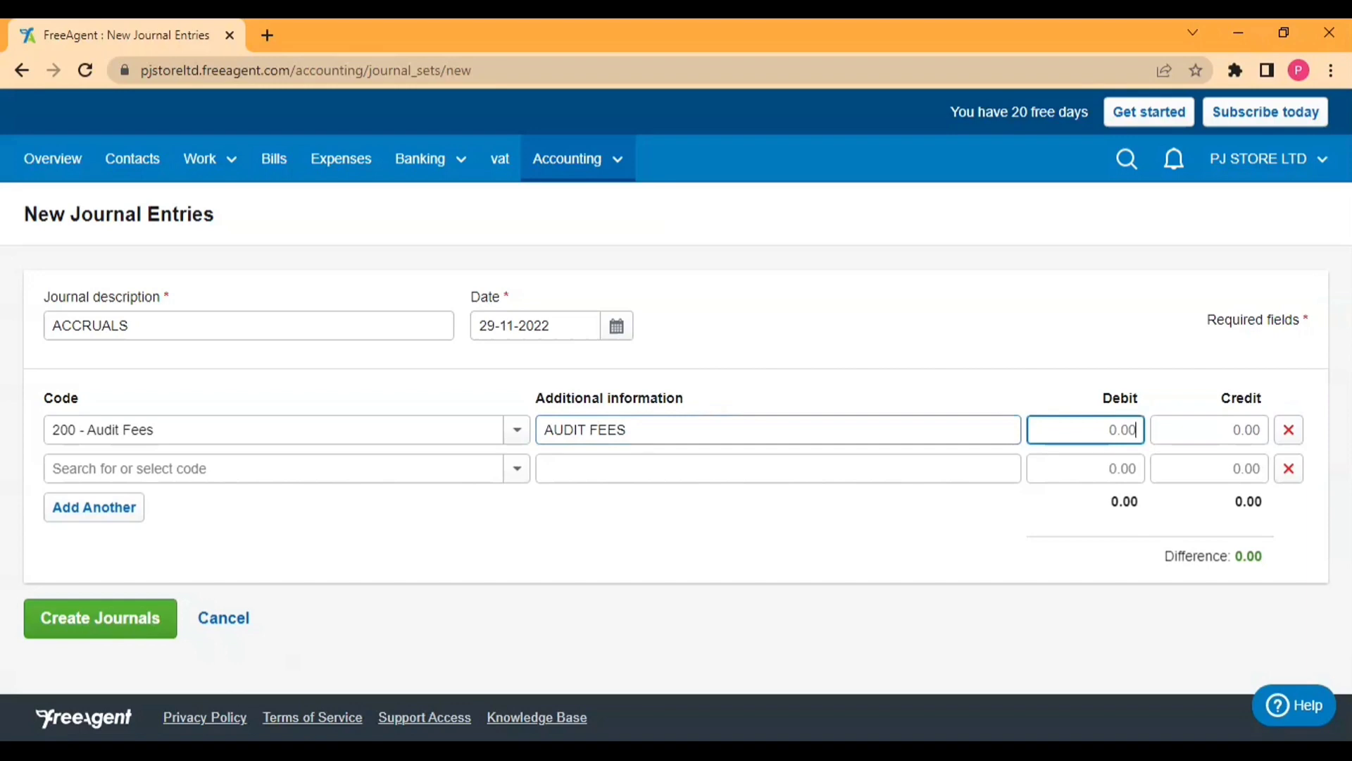
{"action": "type", "text": "500"}
{"action": "key", "text": "Tab"}
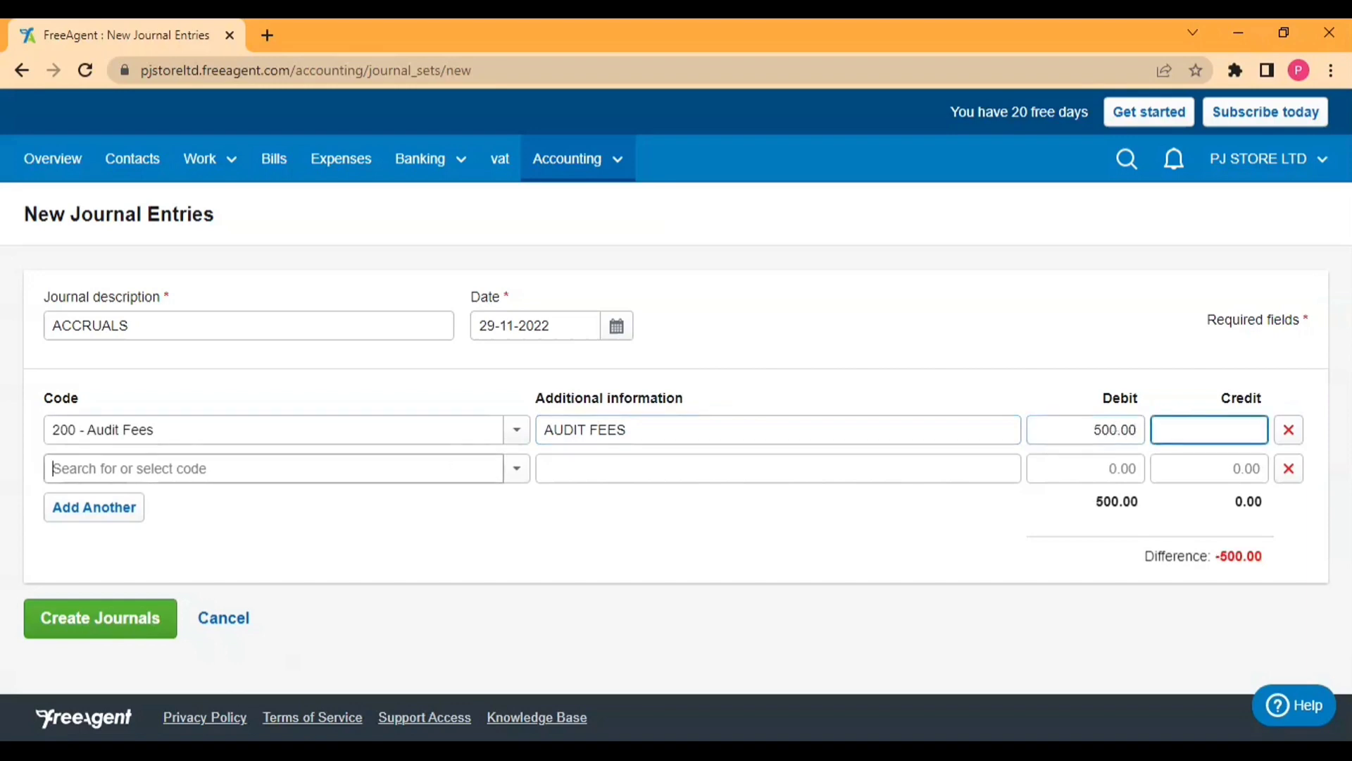
Step: Fill in the second journal line with code 660 - Accruals, additional information AUDIT FEES and a credit of 500
{"action": "key", "text": "Tab"}
{"action": "key", "text": "Tab"}
{"action": "left_click", "coordinate": [514, 469]}
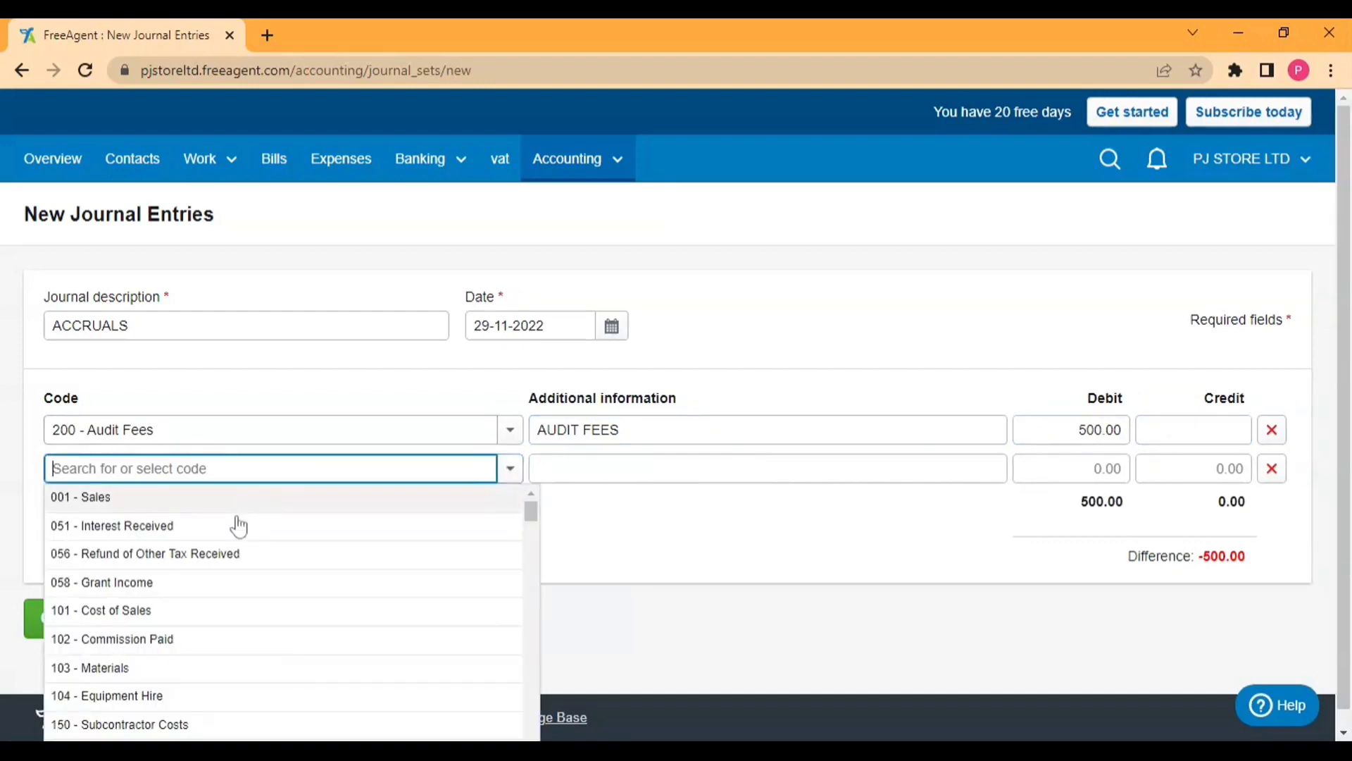
{"action": "scroll", "coordinate": [236, 531], "scroll_direction": "down", "scroll_amount": 5}
{"action": "type", "text": "ACC"}
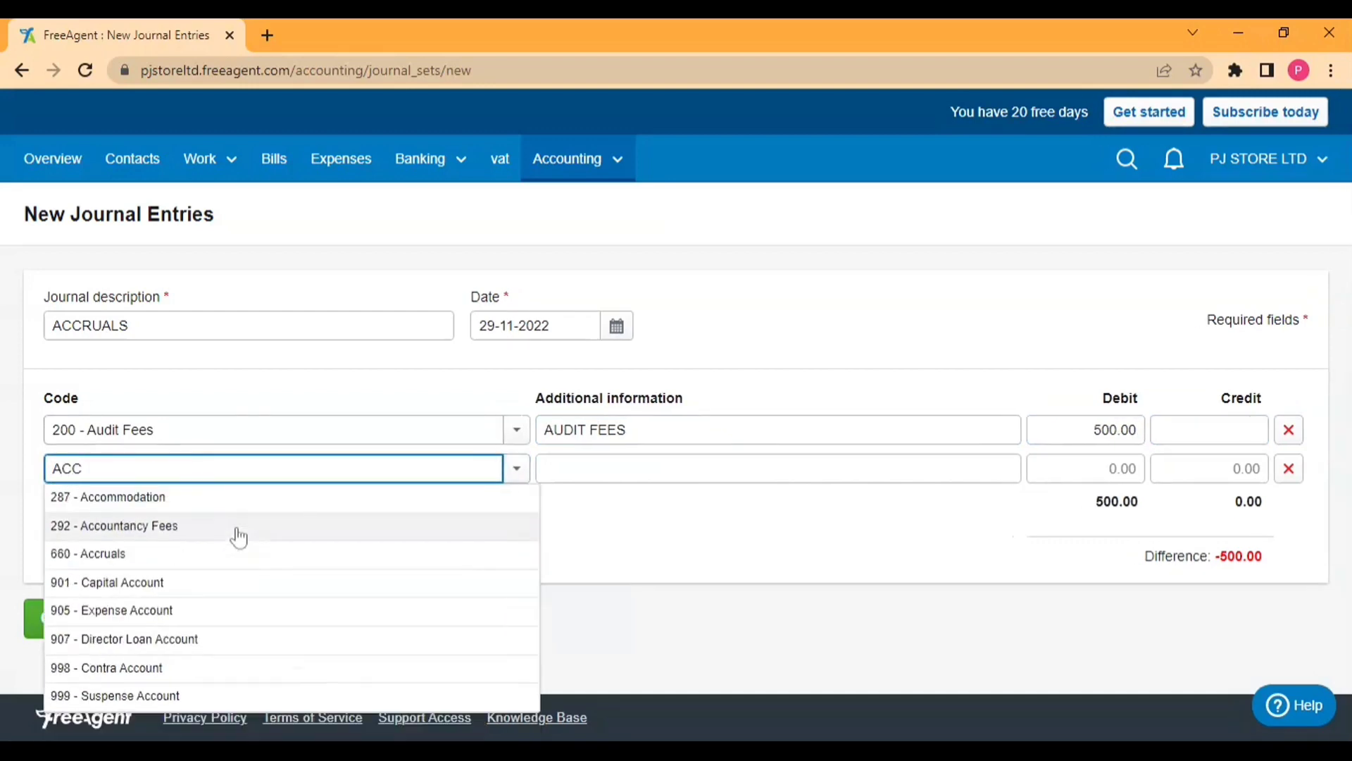
{"action": "left_click", "coordinate": [214, 555]}
{"action": "key", "text": "Tab"}
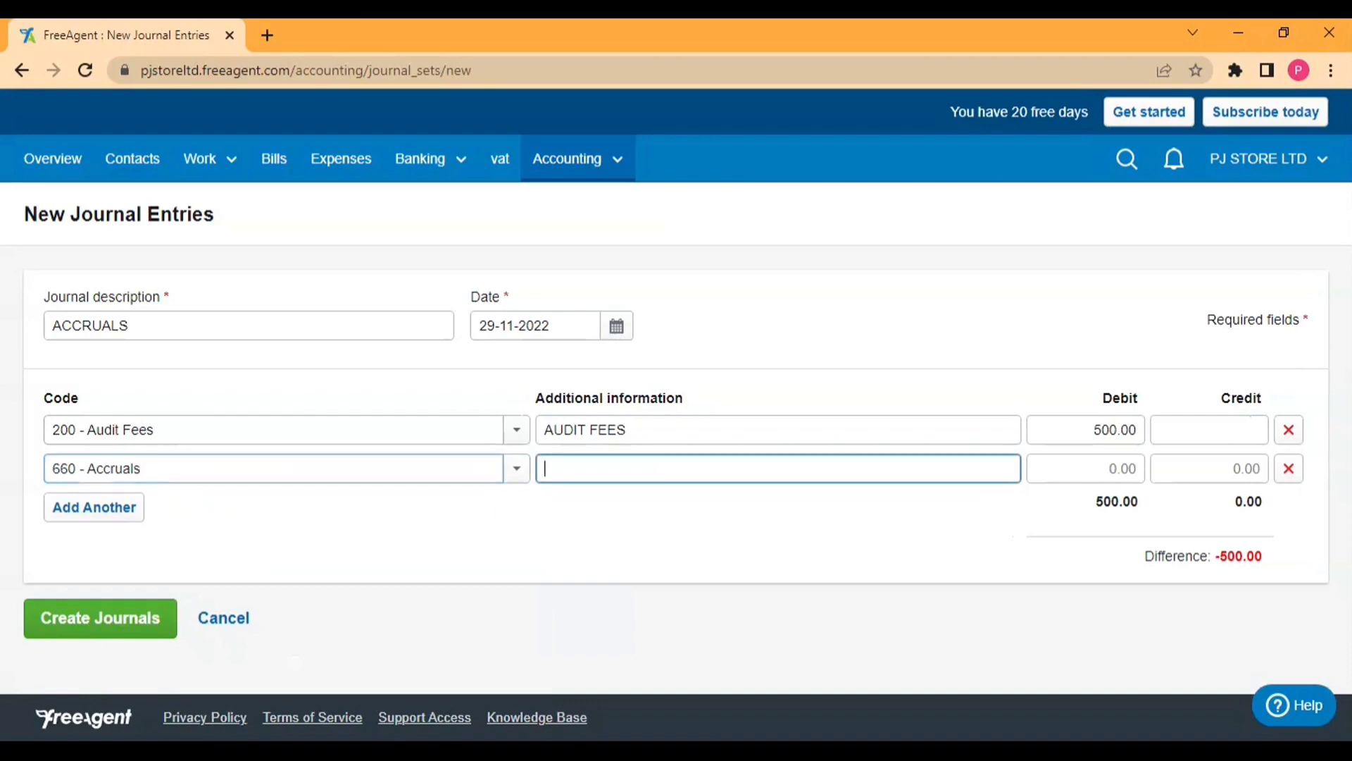
{"action": "type", "text": "AUDIT FEES"}
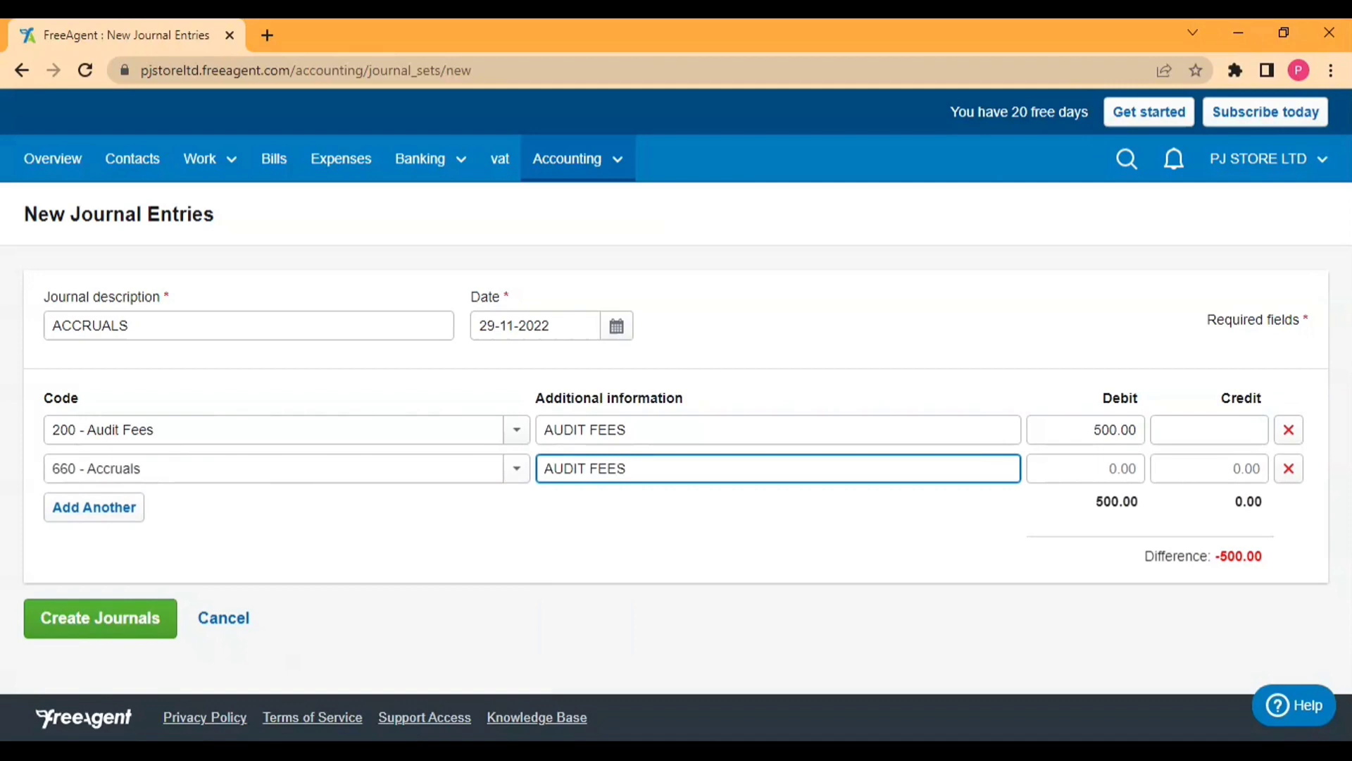
{"action": "left_click", "coordinate": [1209, 469]}
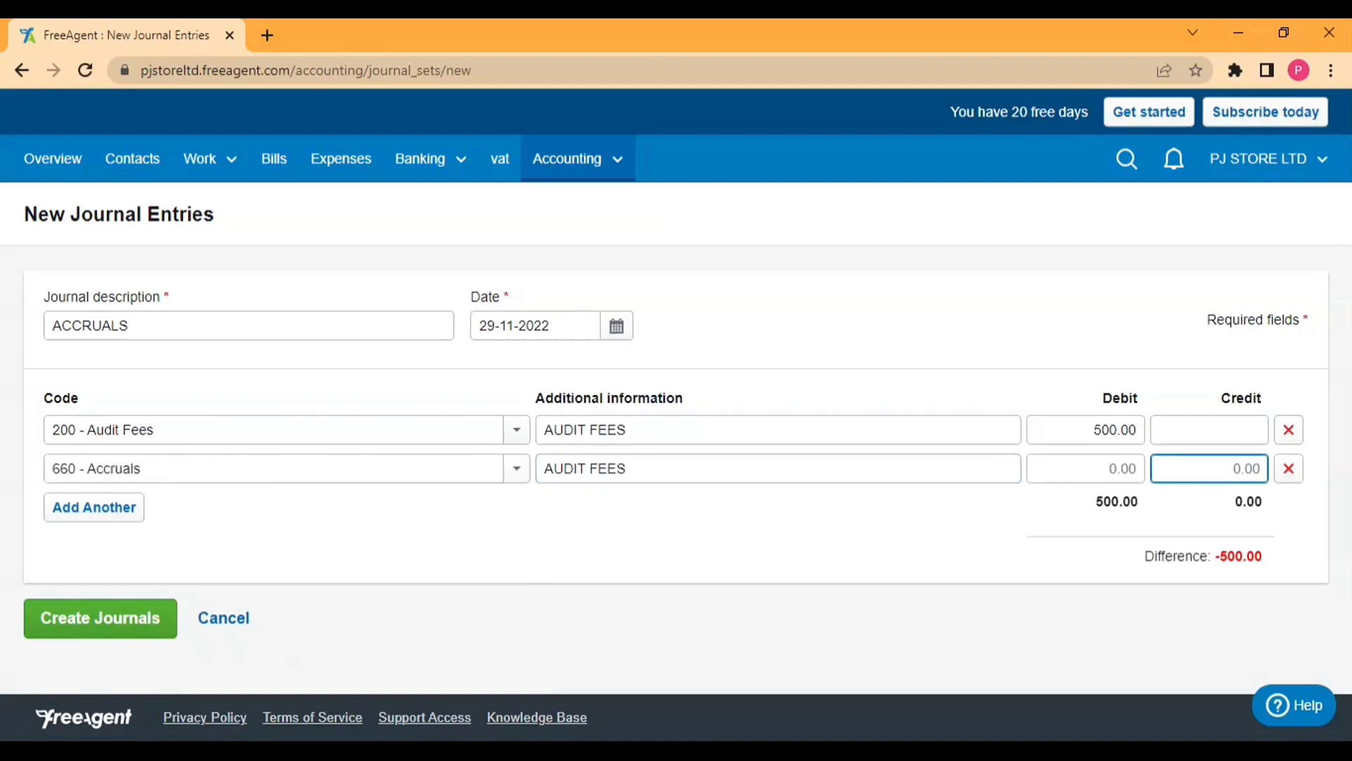
{"action": "type", "text": "500"}
{"action": "key", "text": "Tab"}
Step: Check the journal's debit and credit difference and browse the account codes available for the first line
{"action": "left_click_drag", "start_coordinate": [1232, 557], "coordinate": [1274, 556]}
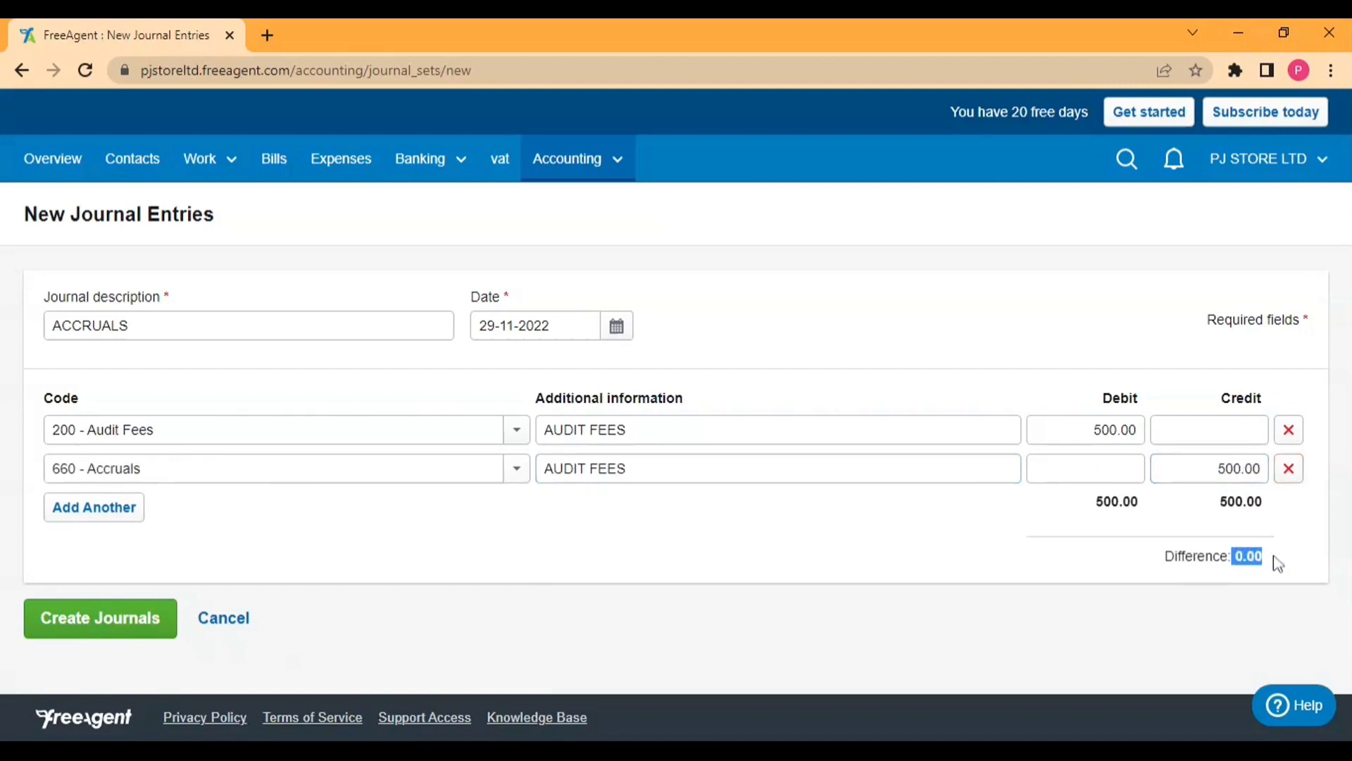
{"action": "left_click", "coordinate": [1120, 552]}
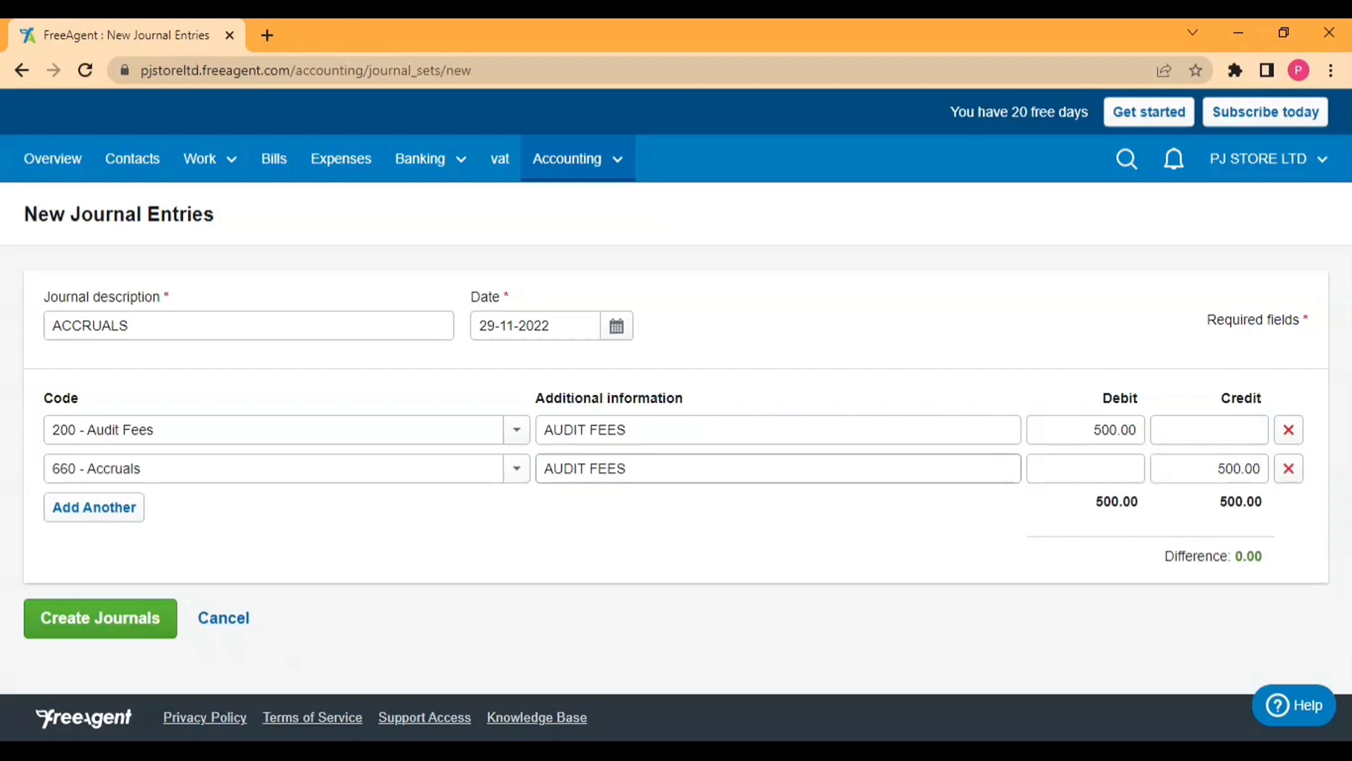
{"action": "left_click", "coordinate": [516, 431]}
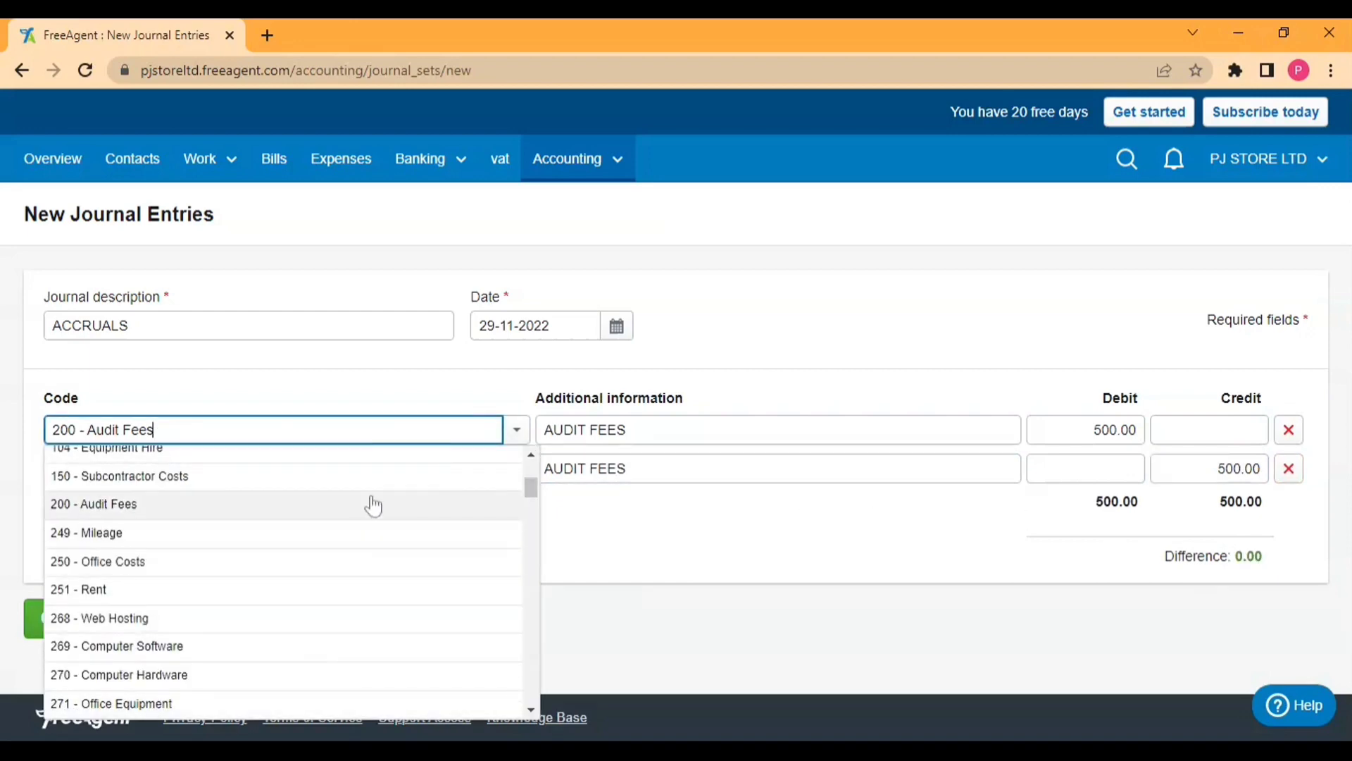
{"action": "scroll", "coordinate": [468, 497], "scroll_direction": "up", "scroll_amount": 4}
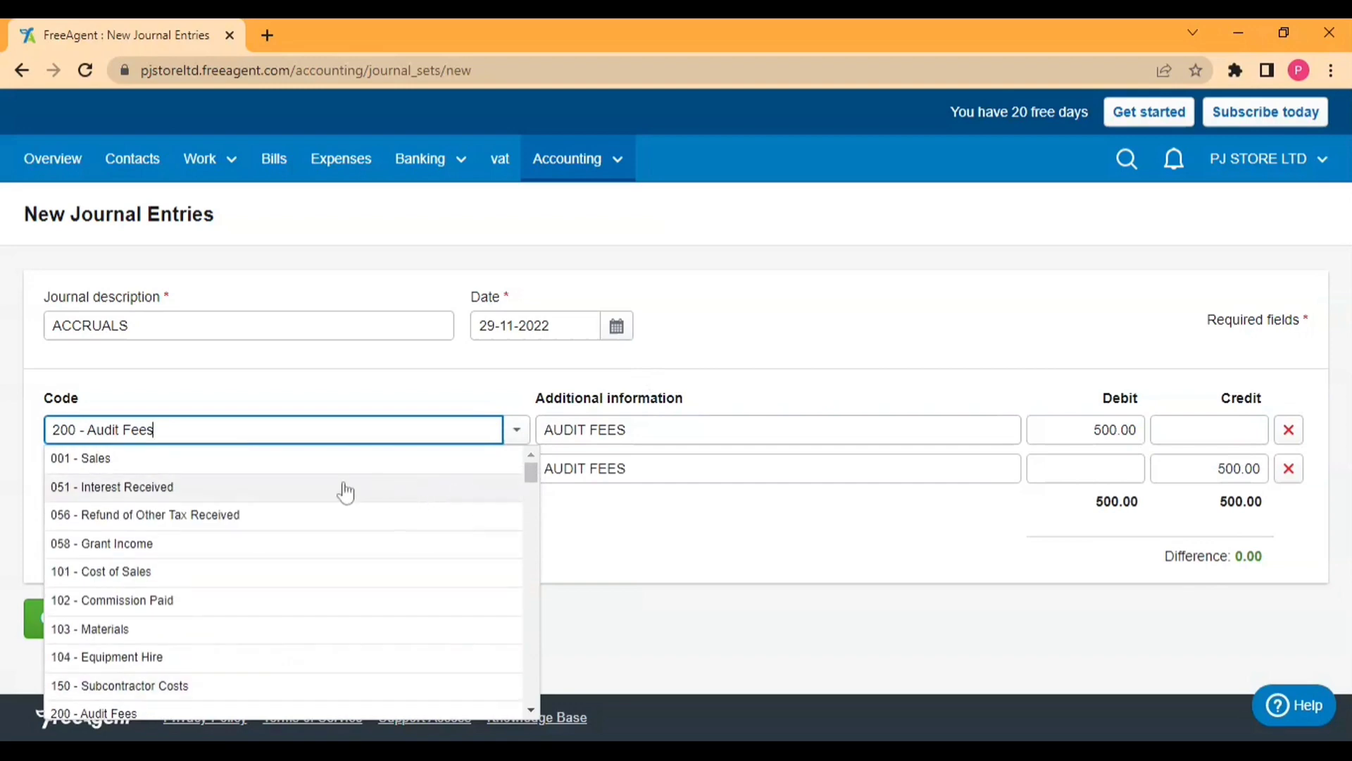
{"action": "scroll", "coordinate": [345, 493], "scroll_direction": "down", "scroll_amount": 20}
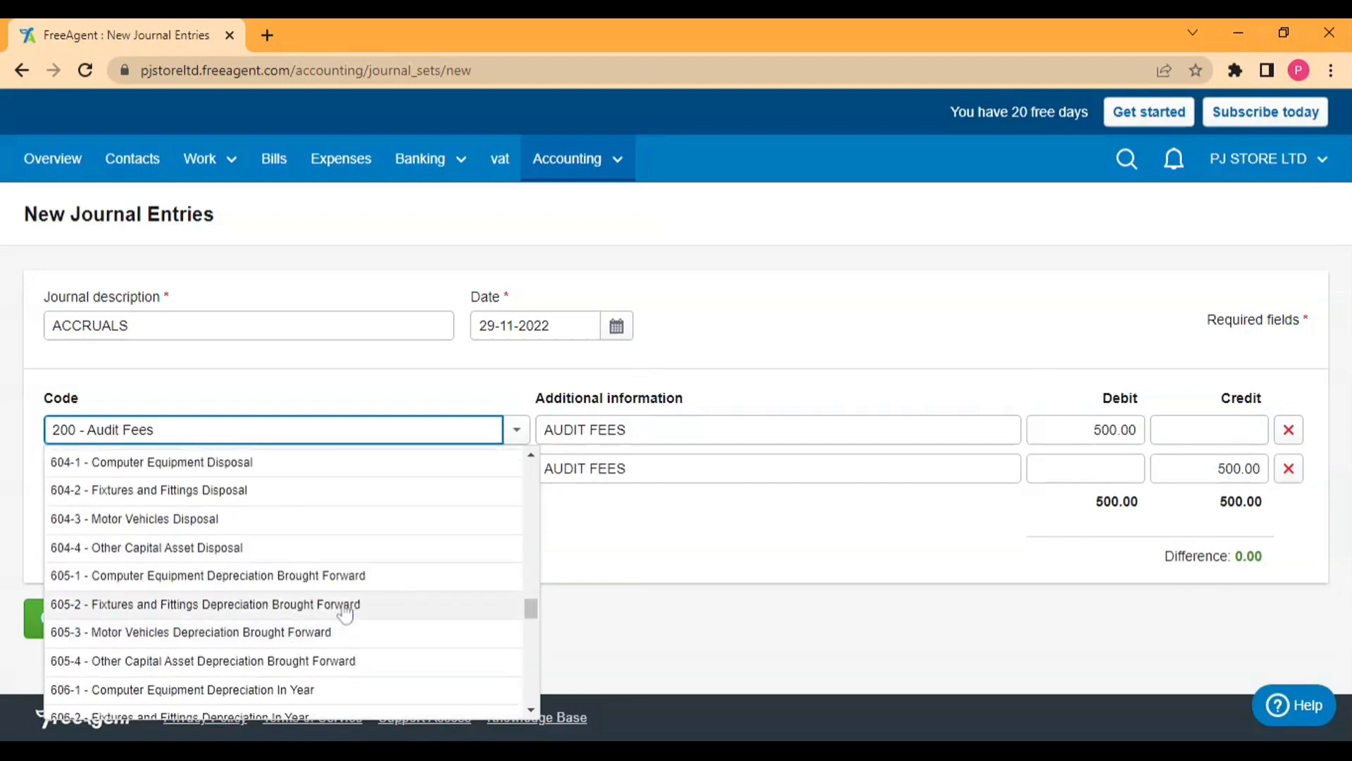
{"action": "scroll", "coordinate": [341, 602], "scroll_direction": "down", "scroll_amount": 10}
{"action": "scroll", "coordinate": [276, 569], "scroll_direction": "up", "scroll_amount": 10}
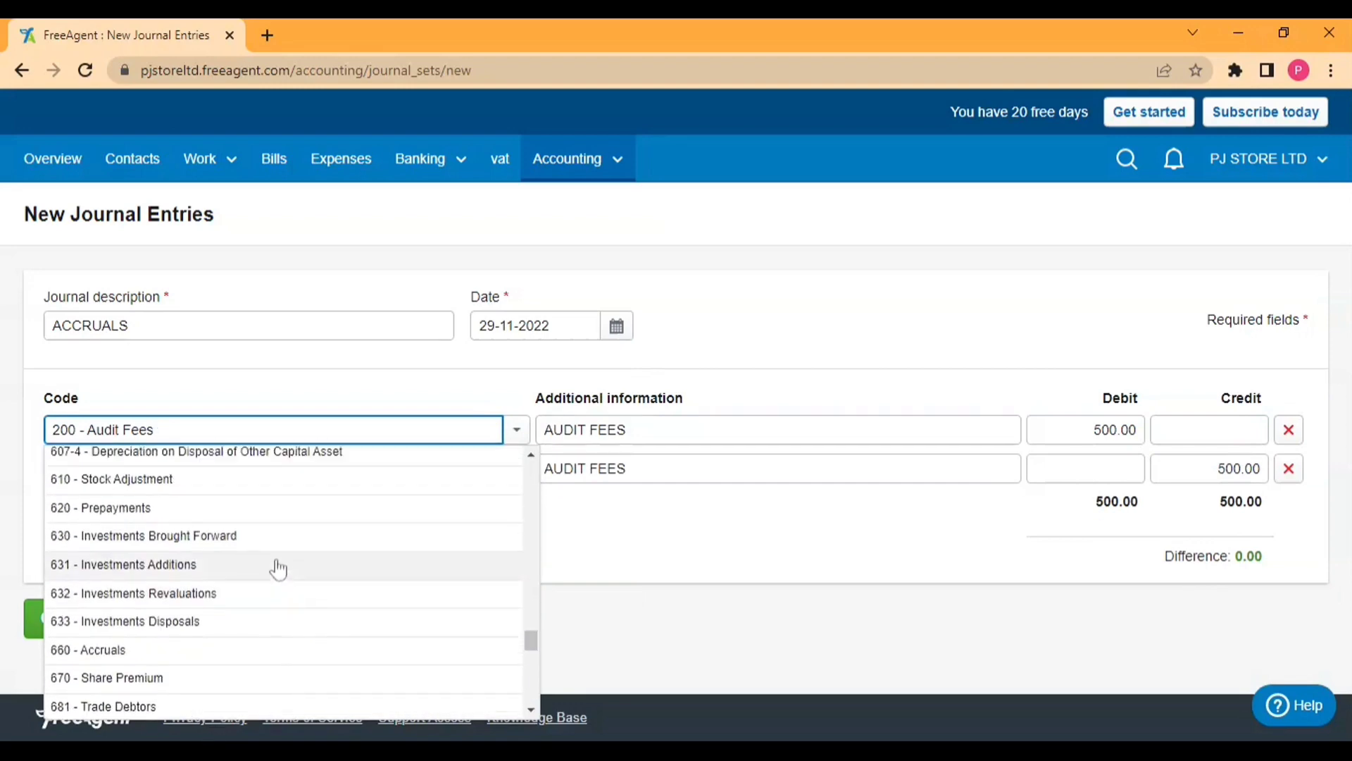
{"action": "scroll", "coordinate": [271, 550], "scroll_direction": "up", "scroll_amount": 6}
{"action": "left_click", "coordinate": [355, 378]}
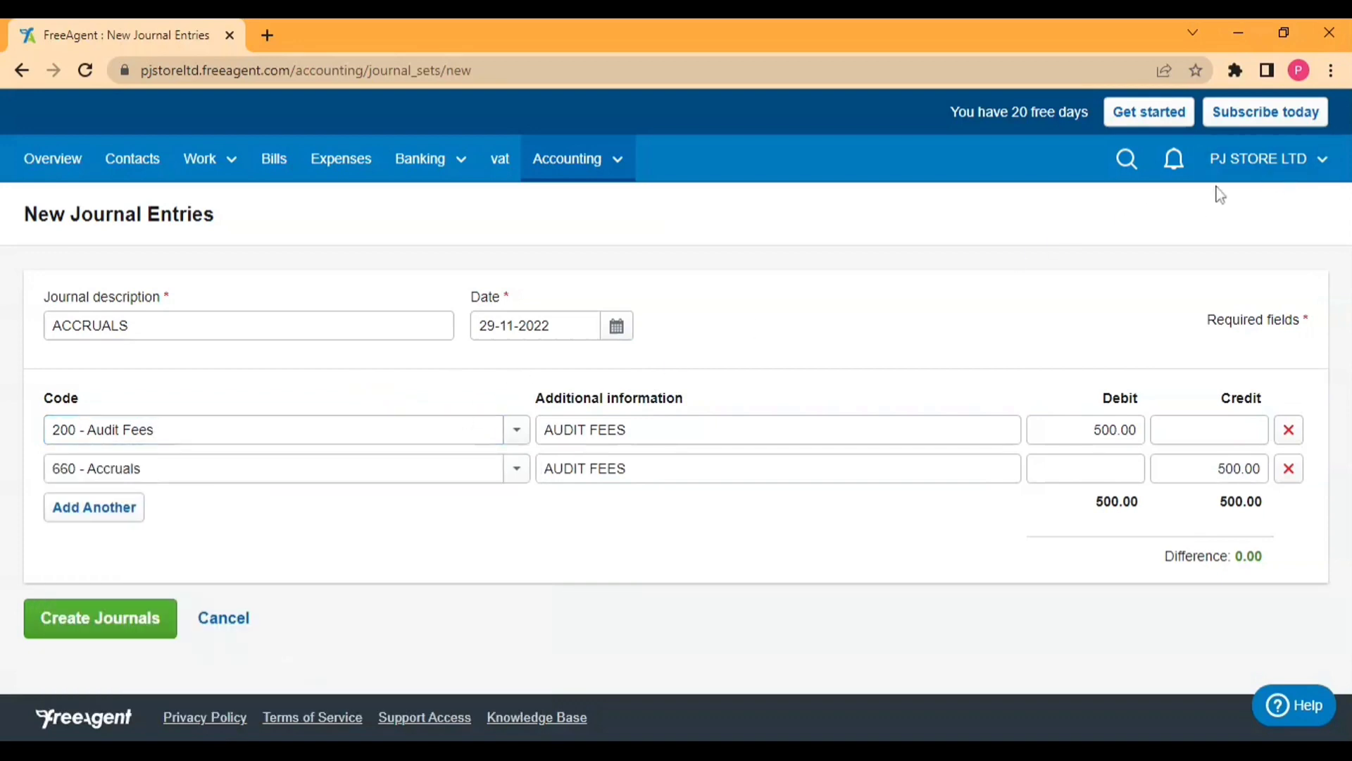
Step: Create the ACCRUALS journal from the completed Audit Fees and Accruals lines
{"action": "left_click", "coordinate": [1321, 161]}
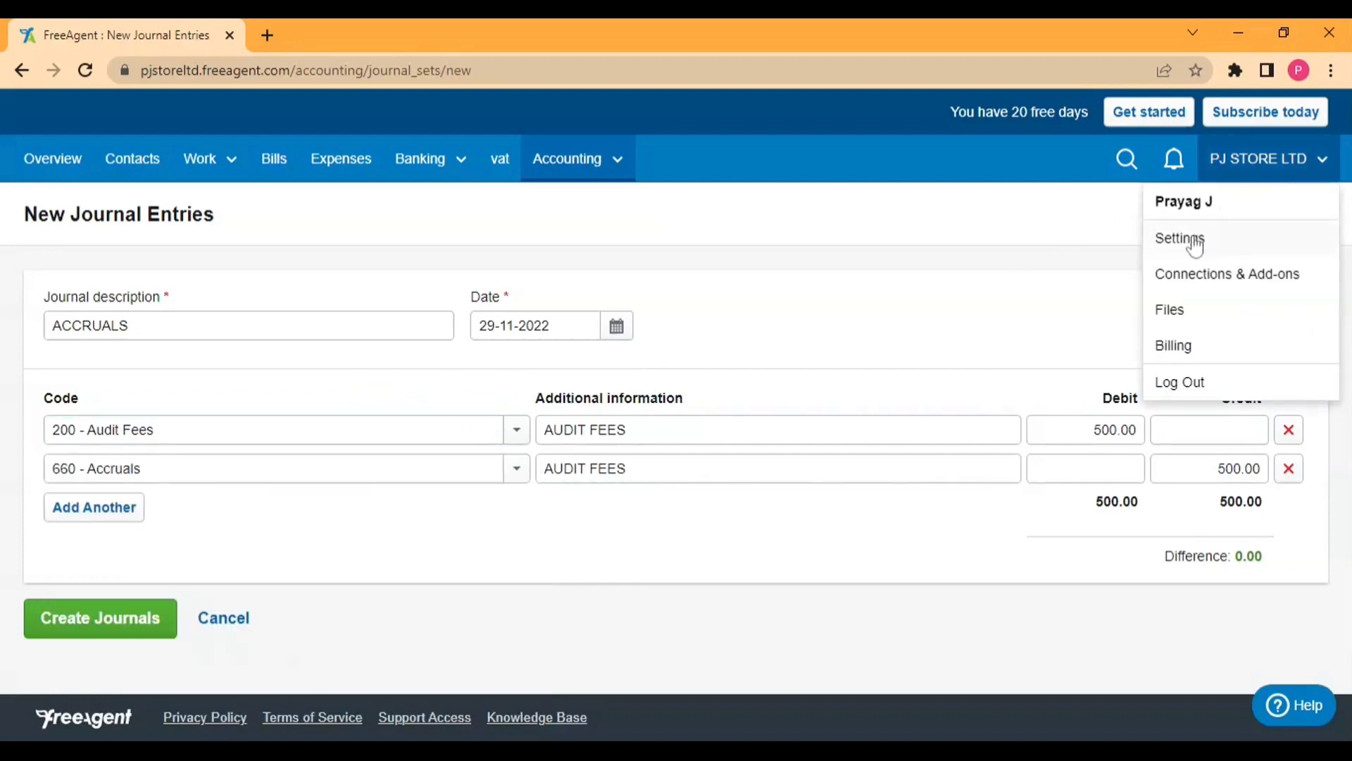
{"action": "left_click", "coordinate": [908, 317]}
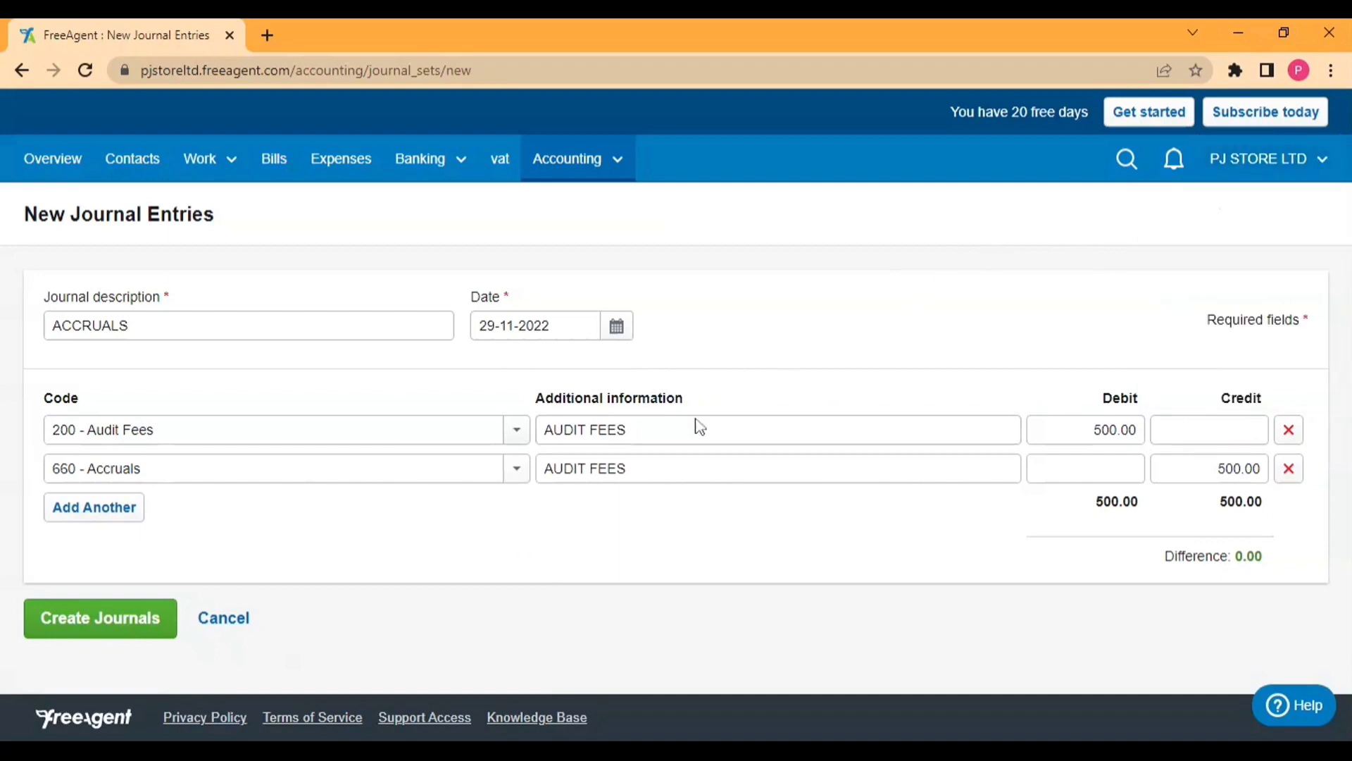
{"action": "left_click", "coordinate": [122, 628]}
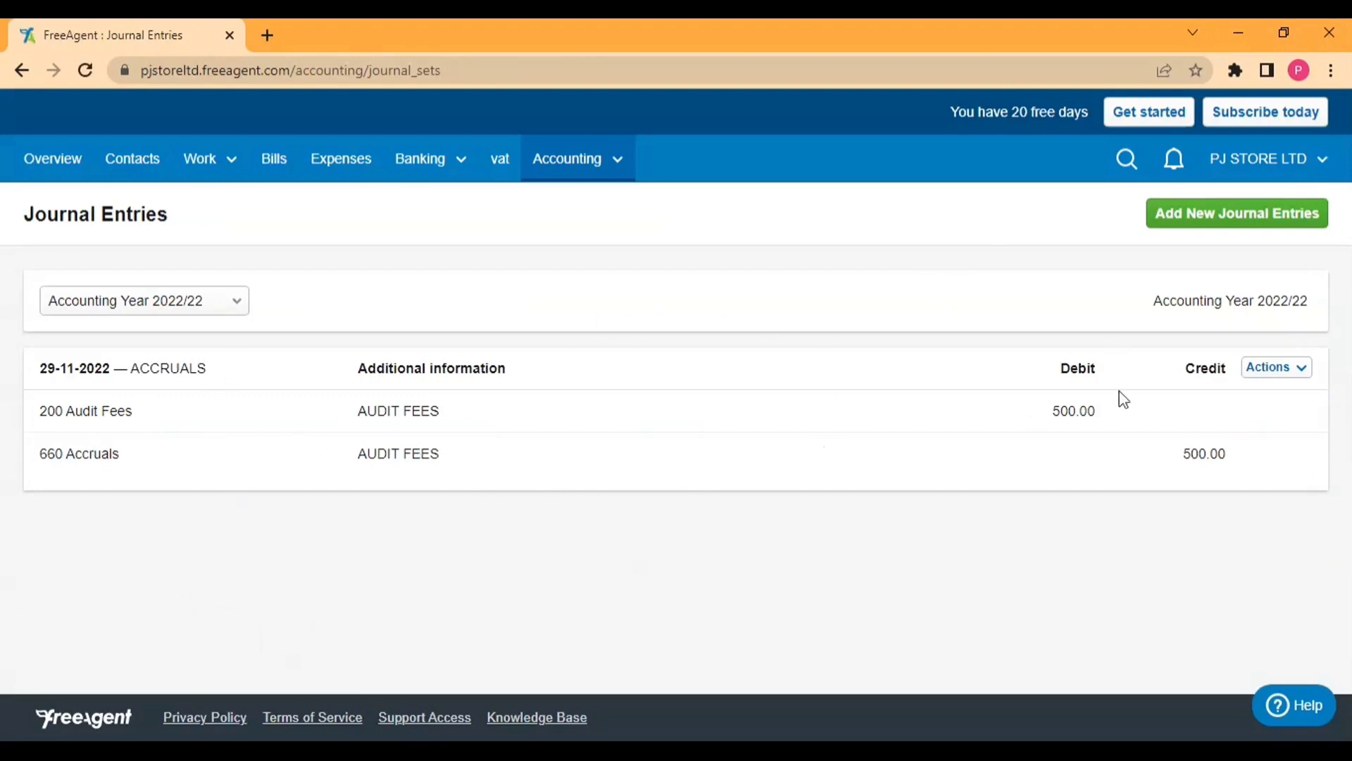
Step: Review the ACCRUALS journal's edit form, leave it without saving changes, and reload the journal entries list
{"action": "left_click", "coordinate": [1275, 367]}
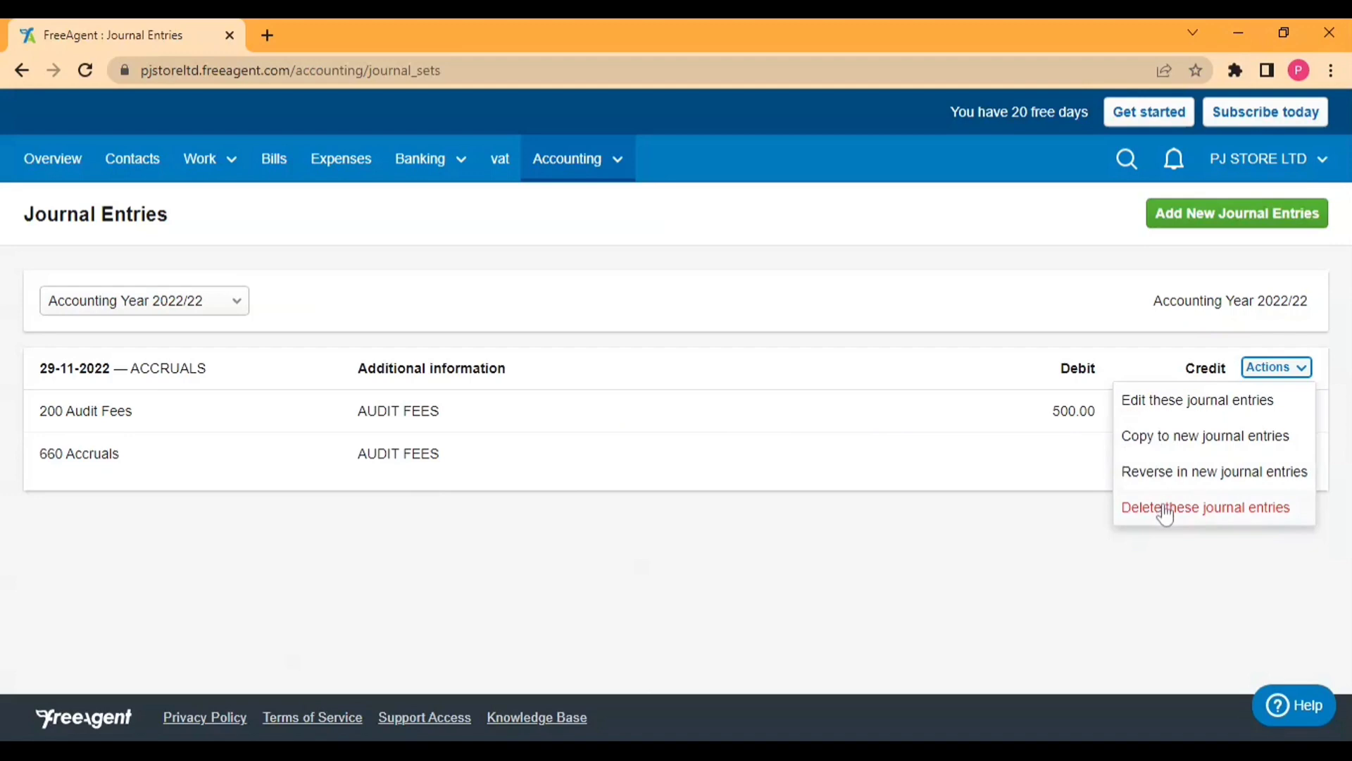
{"action": "left_click", "coordinate": [1166, 416]}
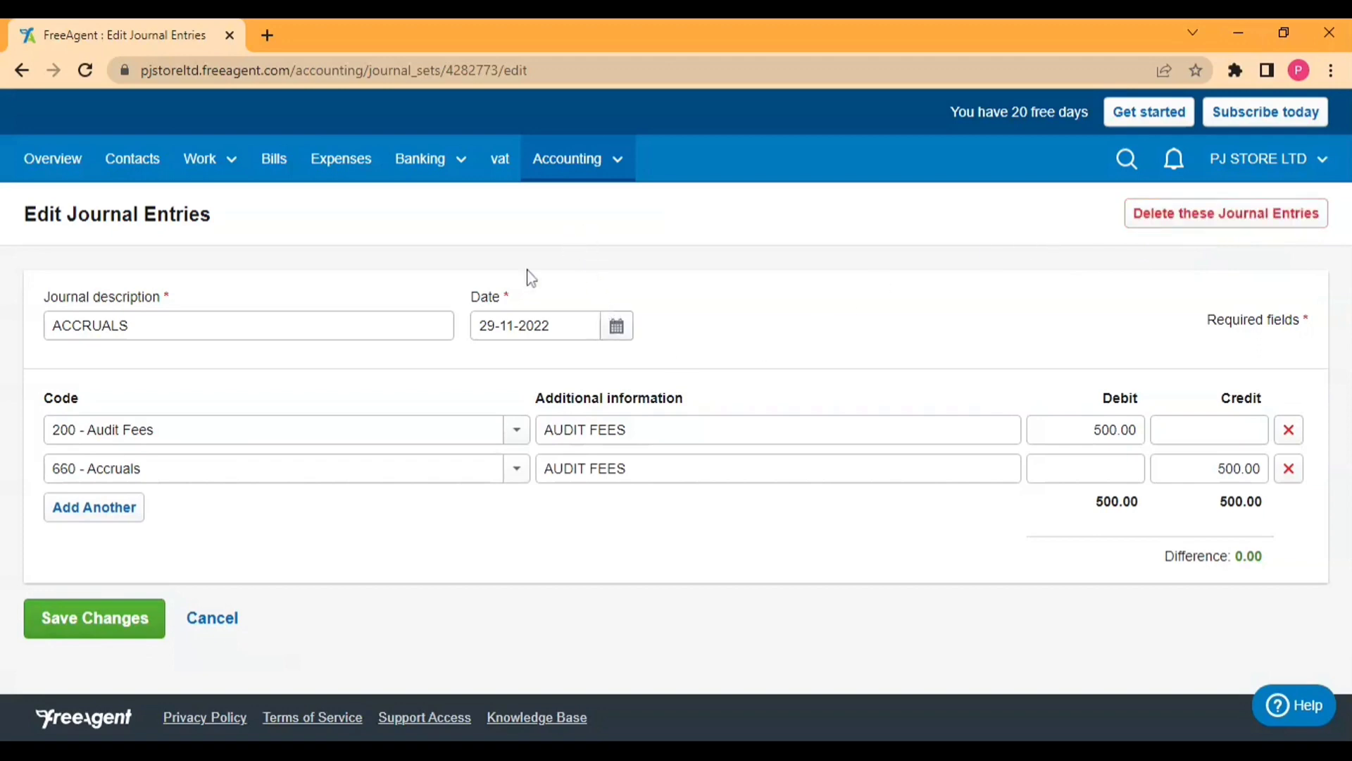
{"action": "left_click", "coordinate": [233, 625]}
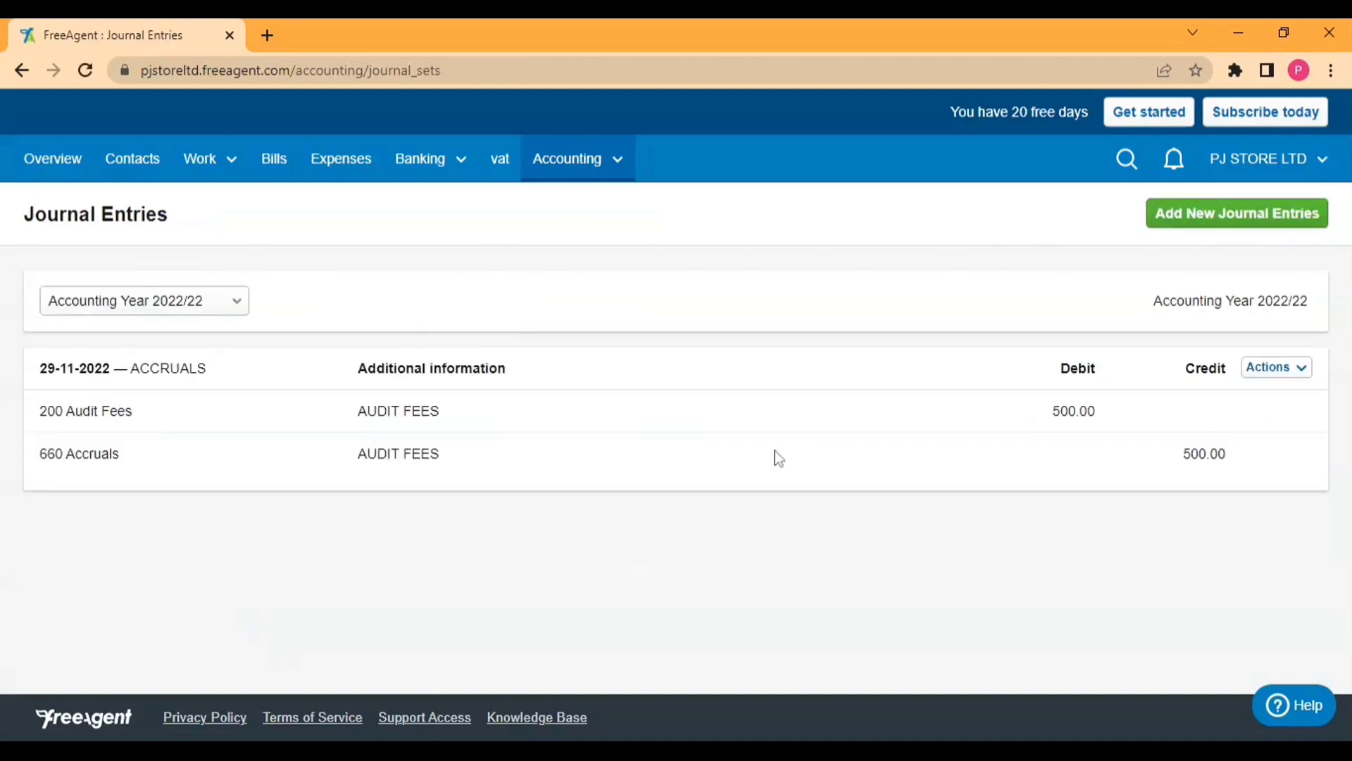
{"action": "left_click", "coordinate": [628, 171]}
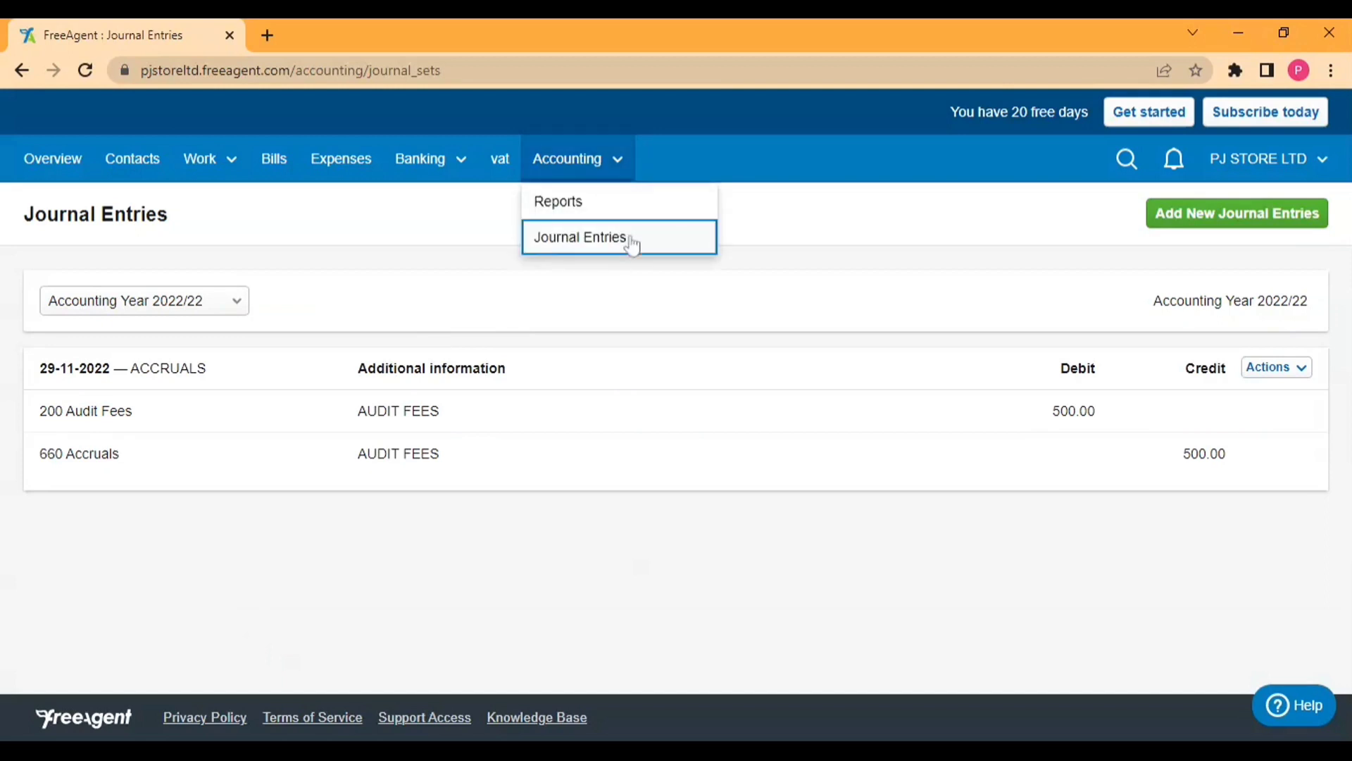
{"action": "left_click", "coordinate": [631, 240]}
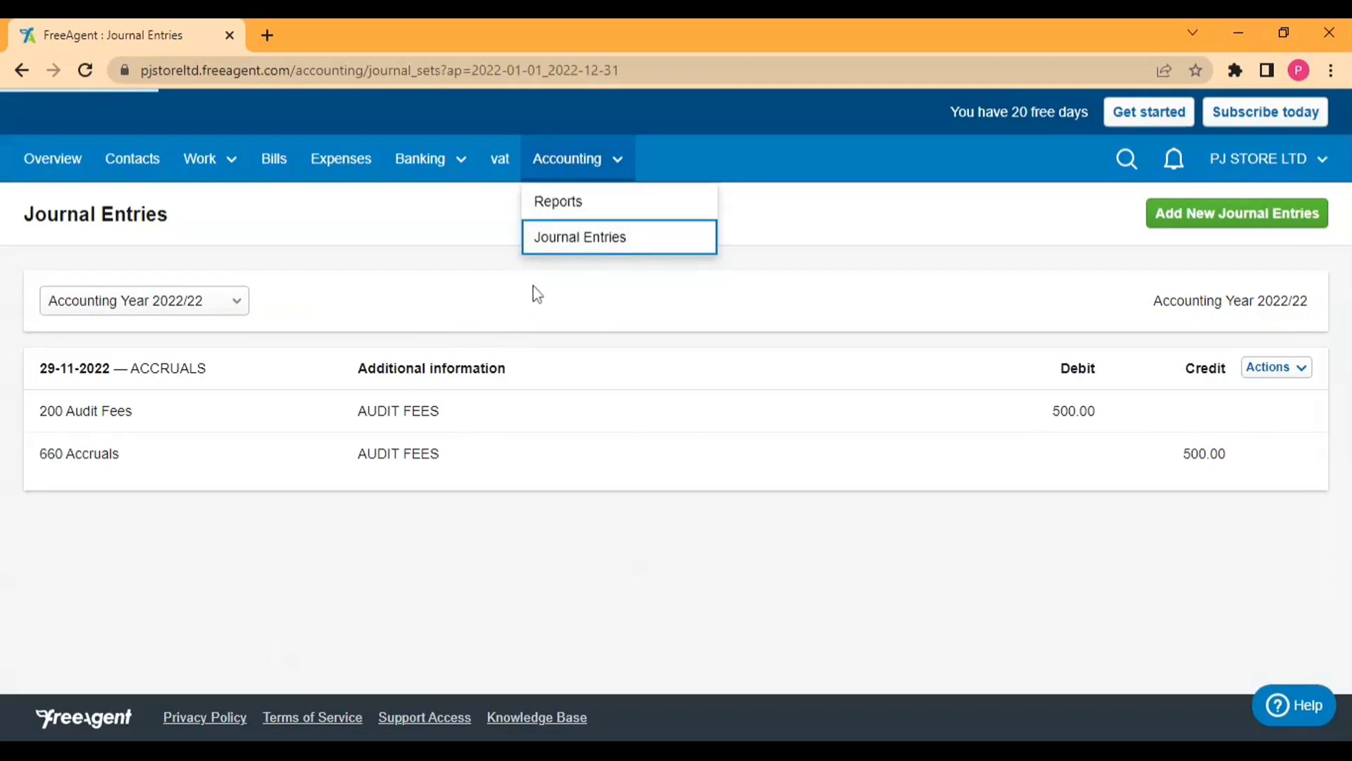